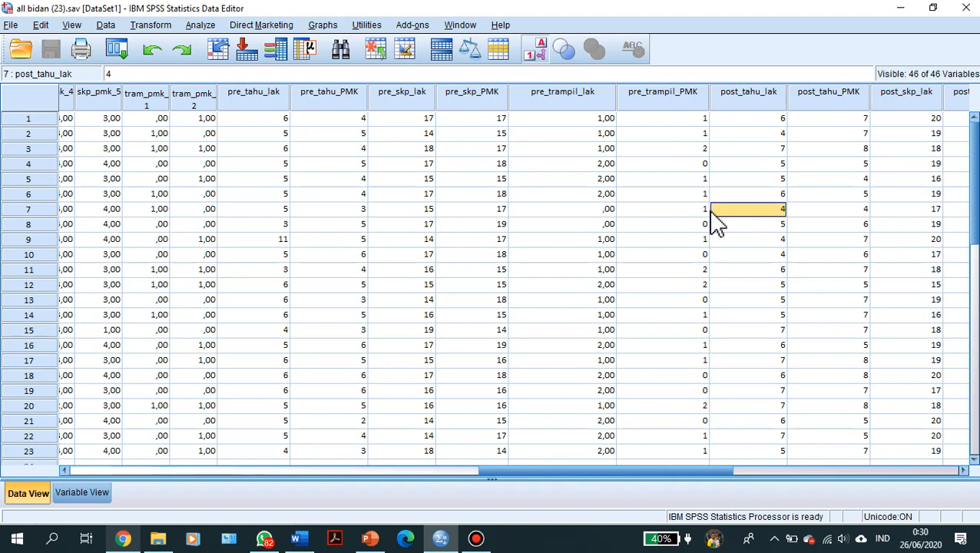
Step: Open the Explore analysis from the descriptive statistics and reset its previous settings
click(712, 212)
click(199, 26)
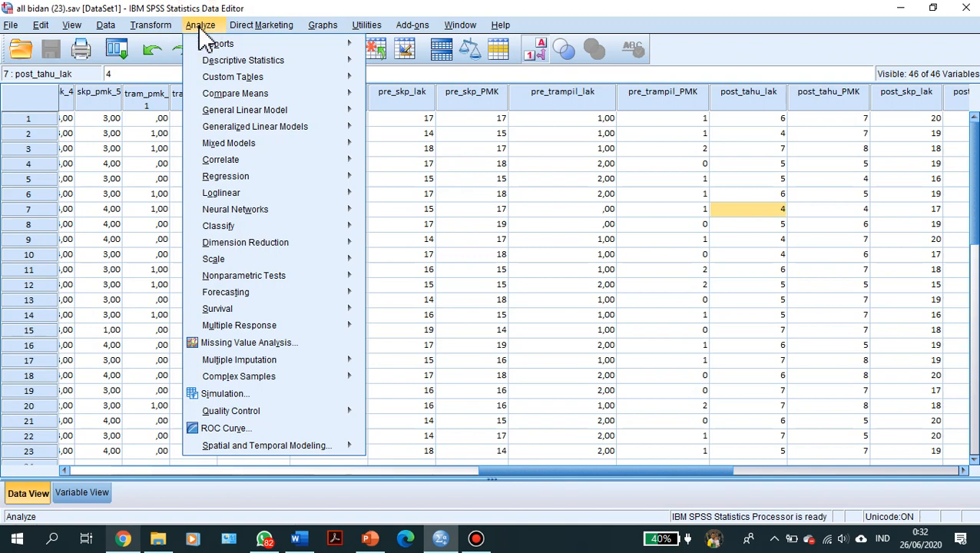
mouse_move(212, 65)
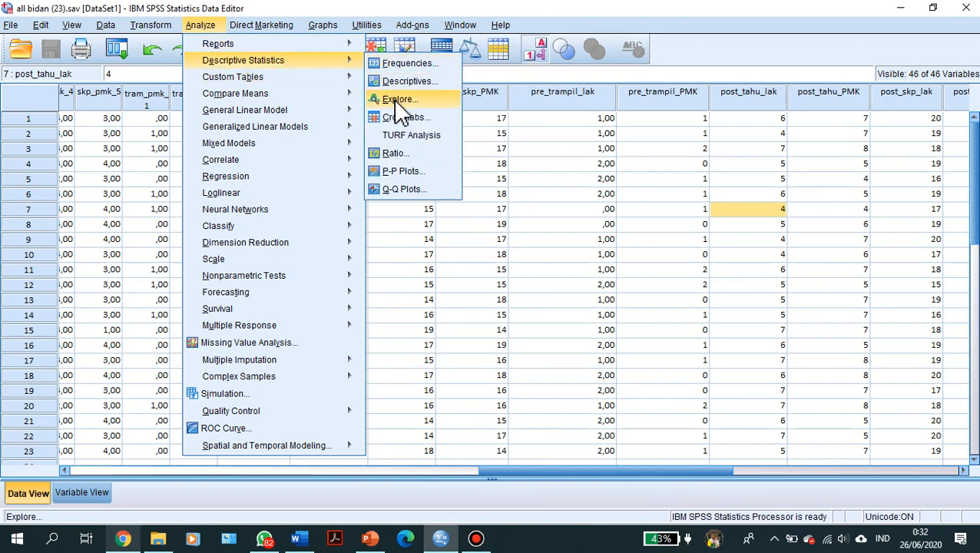
click(399, 99)
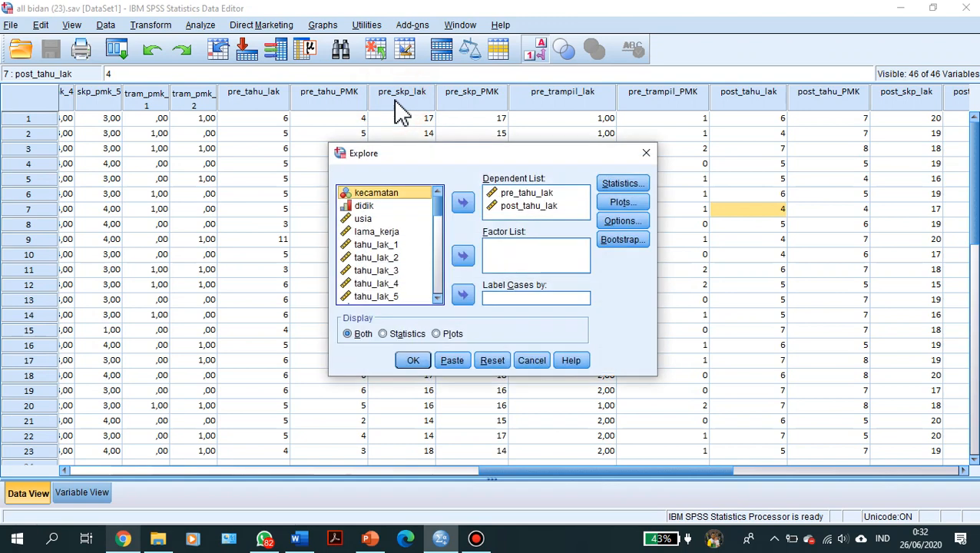
click(494, 364)
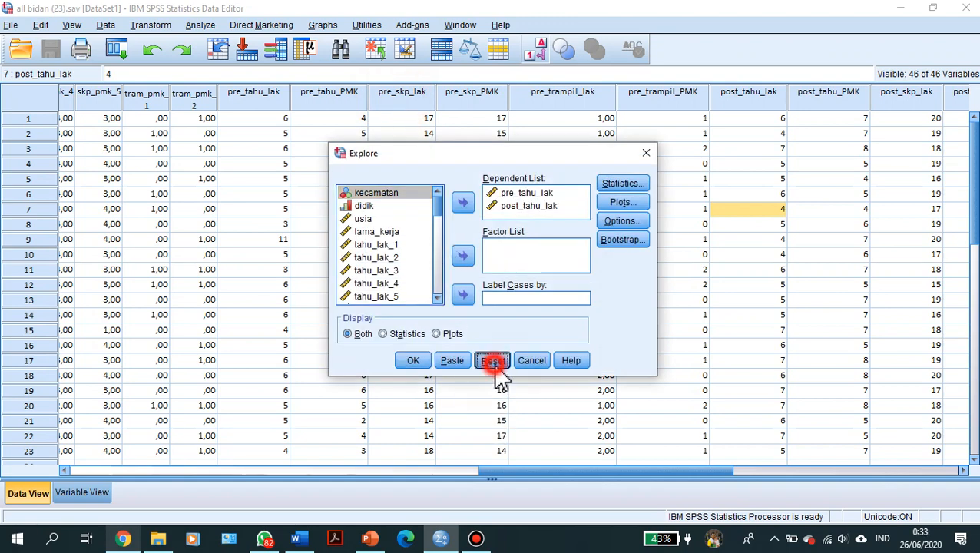
Step: Try putting all pre and post variables, pre_tahu_lak through post_trampil_PMK, in the Dependent List, and reset the dialog
click(400, 207)
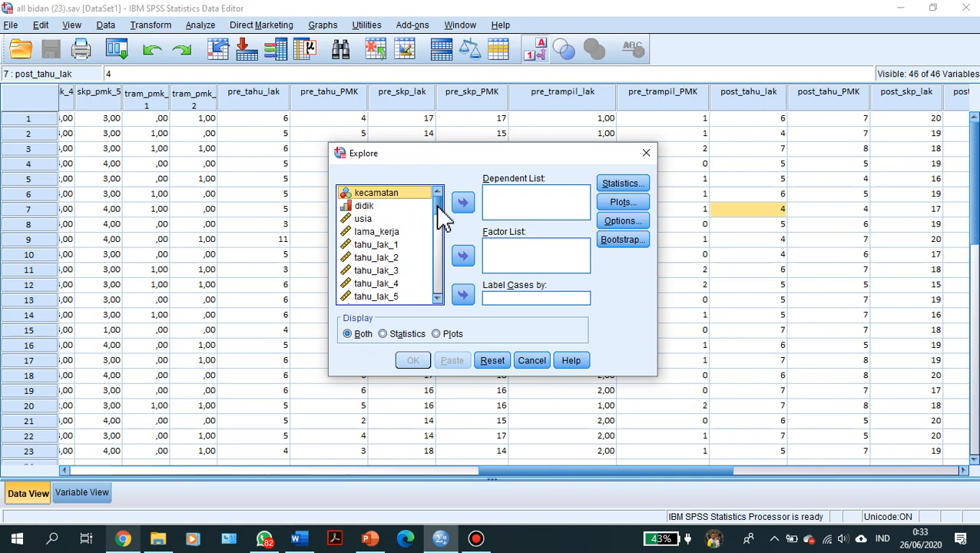
drag(439, 202, 445, 338)
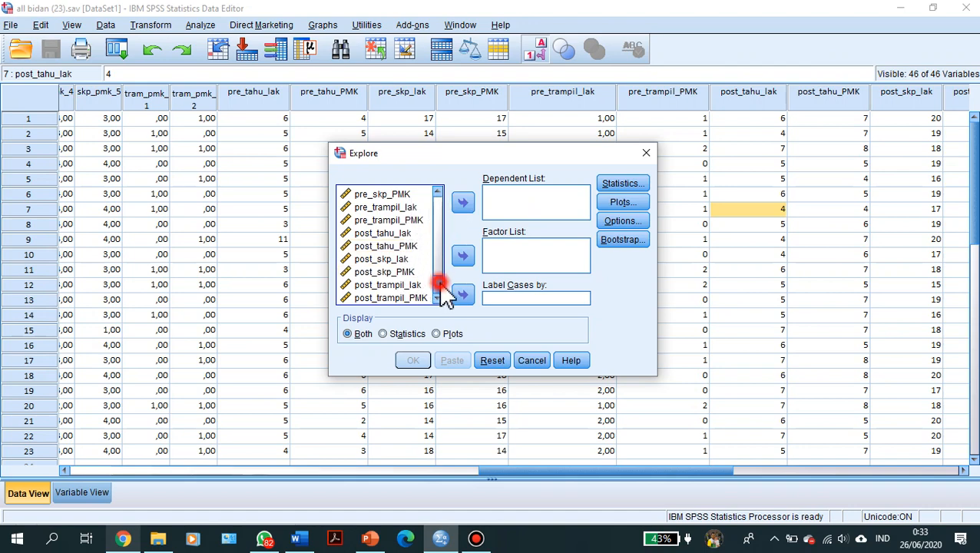
mouse_move(436, 278)
mouse_down()
mouse_move(442, 257)
mouse_move(444, 285)
mouse_up()
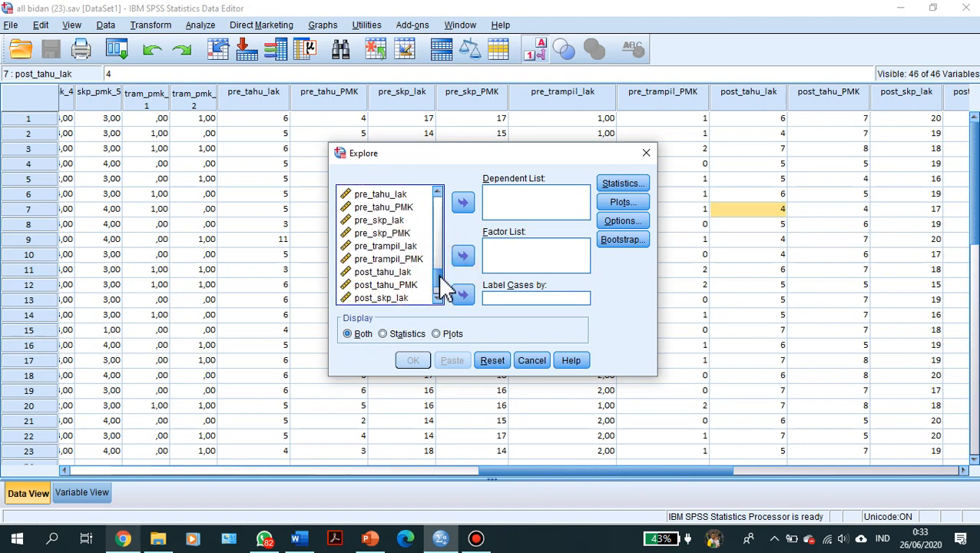
click(397, 197)
key(shift+Down)
key(shift+Down)
key(shift+Down)
key(shift+Down)
key(shift+Down)
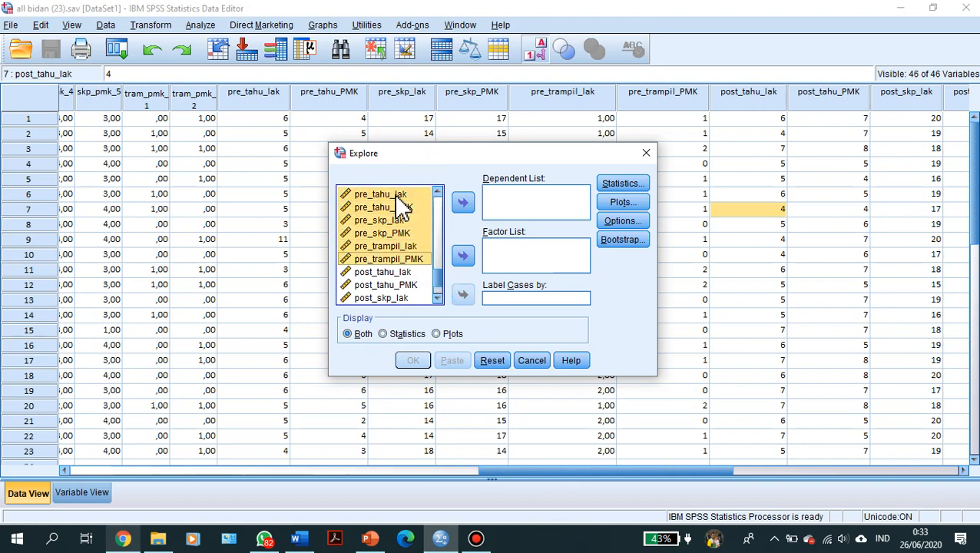
key(shift+Down)
key(shift+Down)
key(shift+Down)
key(shift+Down)
key(shift+Down)
key(shift+Down)
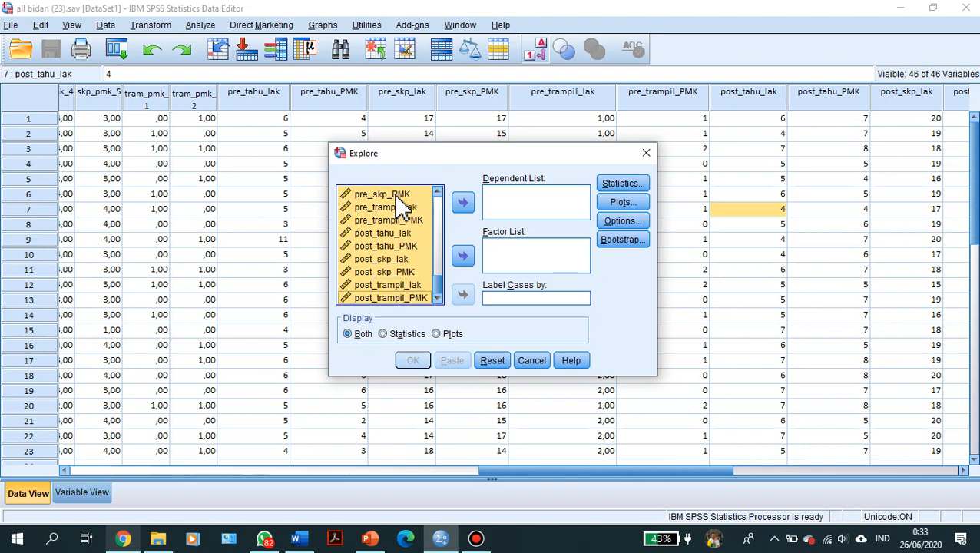
click(462, 202)
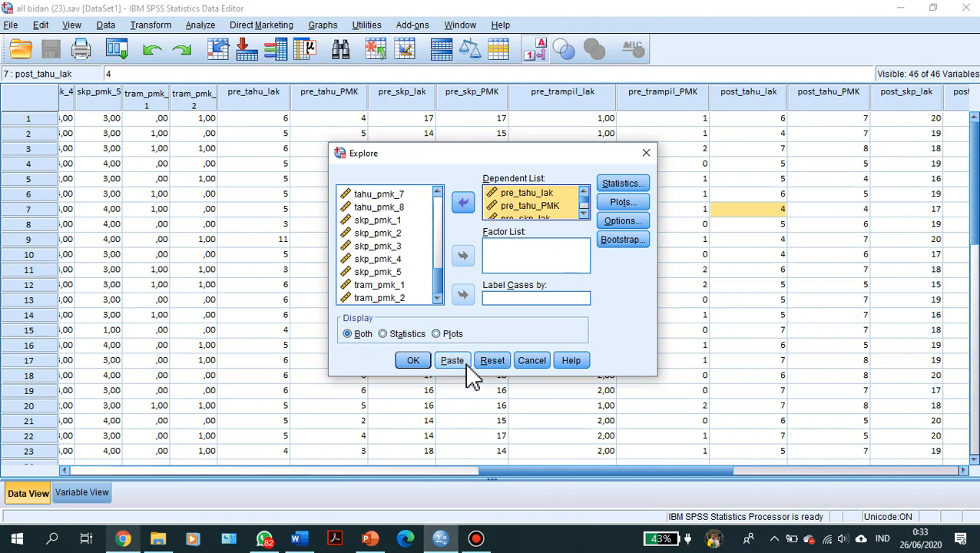
click(487, 362)
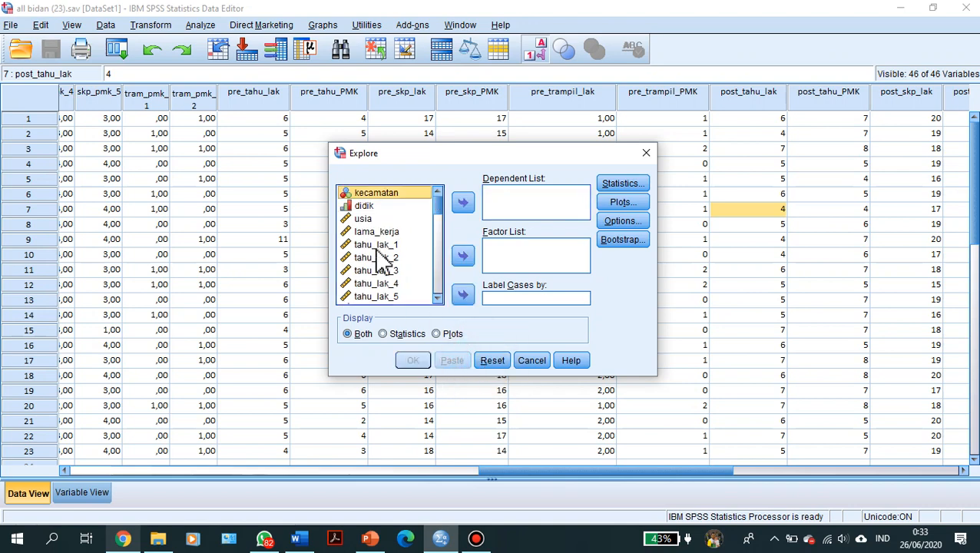
Step: Add pre_tahu_lak and post_tahu_lak to the Dependent List of the Explore analysis
drag(438, 199, 447, 294)
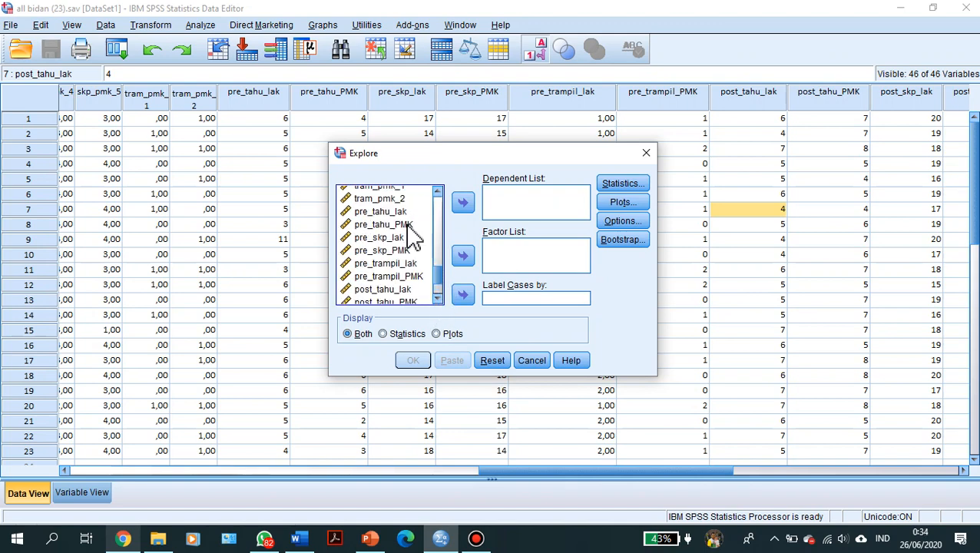
click(379, 212)
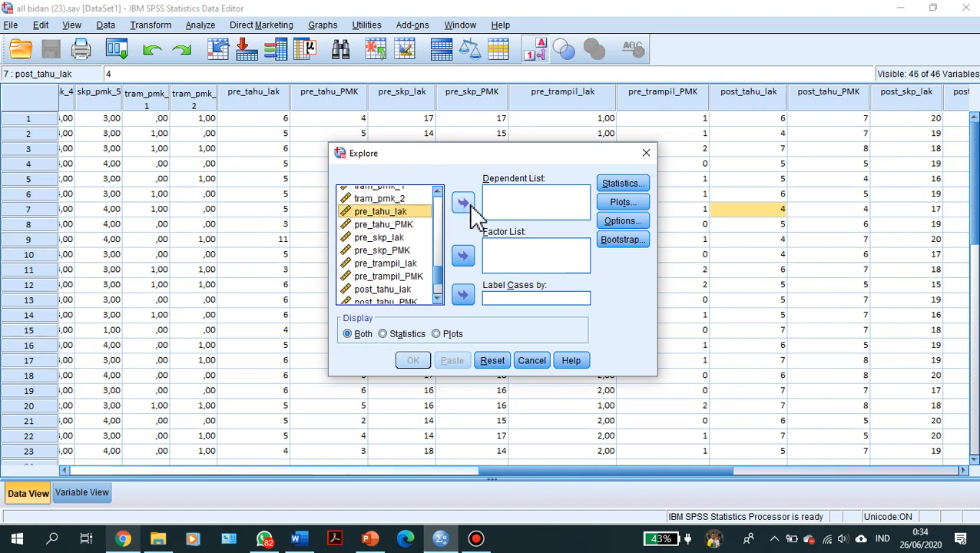
click(468, 205)
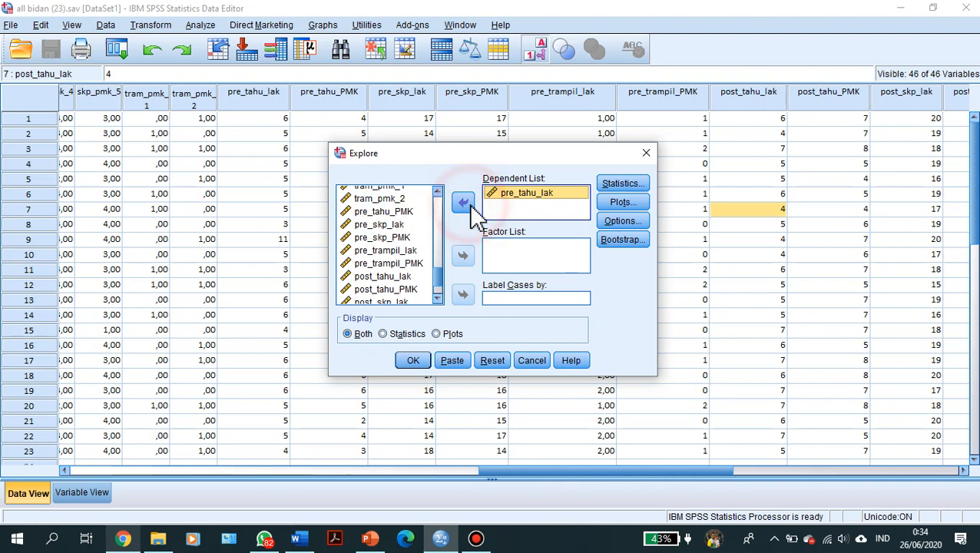
click(400, 278)
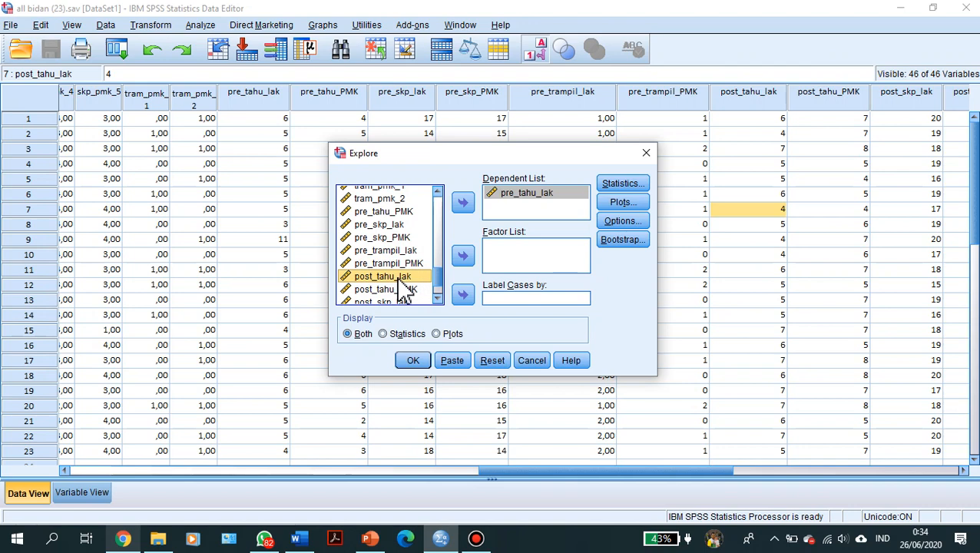
click(463, 202)
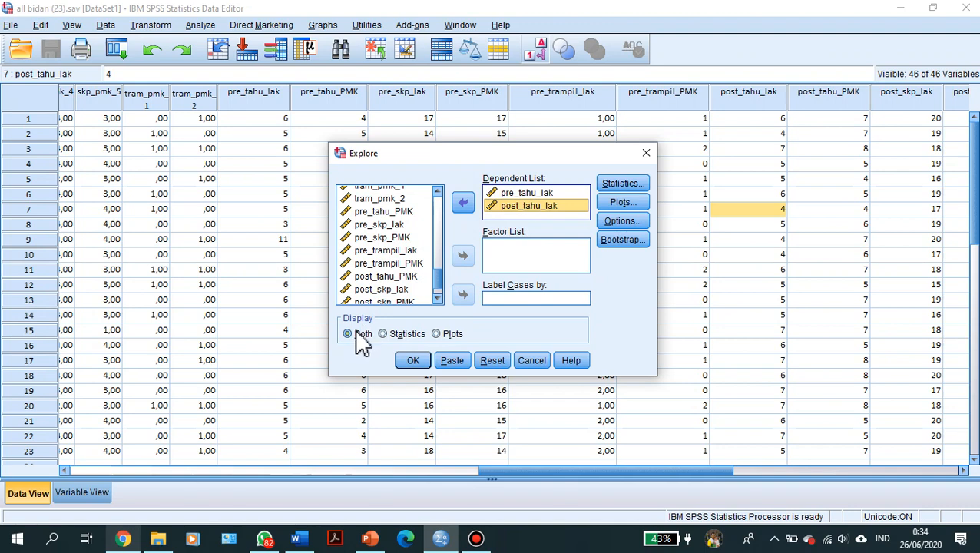
Step: Try the Statistics and Plots display options for Explore, and set the display back to Both
click(405, 334)
click(447, 335)
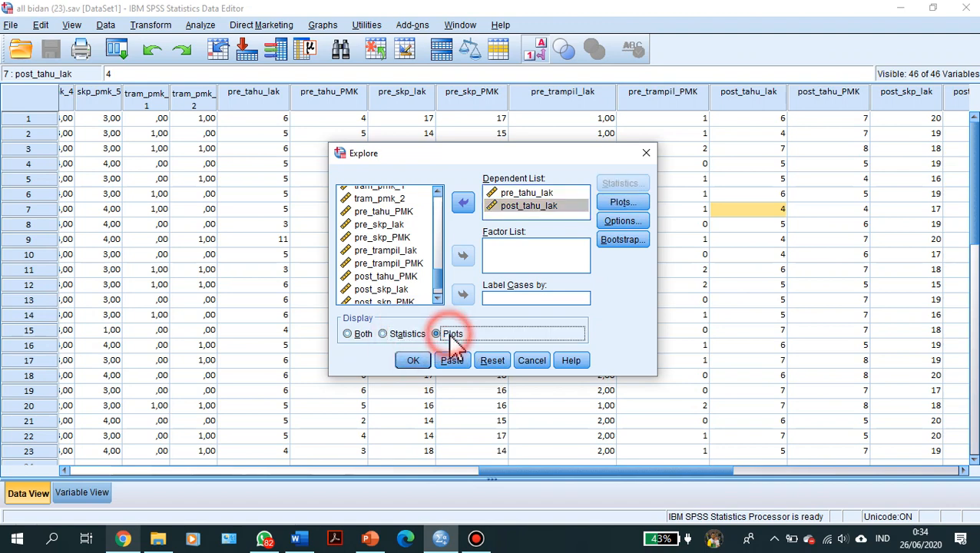
click(352, 335)
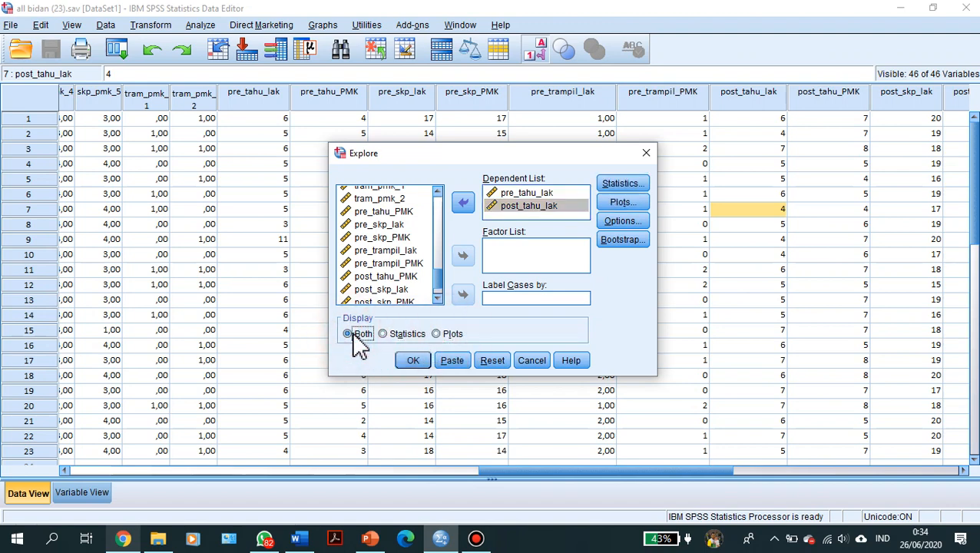
Step: Enable normality plots with tests and the histogram in the Explore plot options, and run the analysis
click(606, 201)
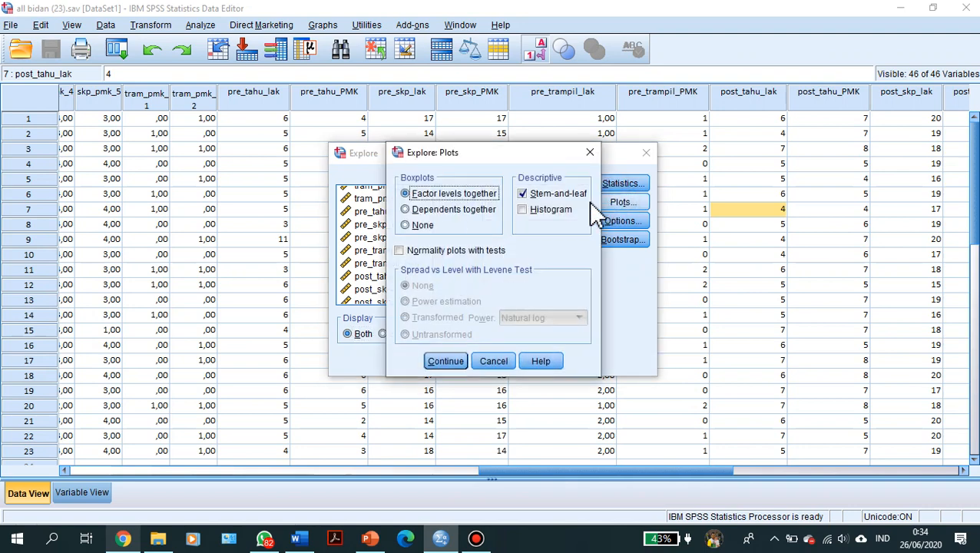
click(458, 254)
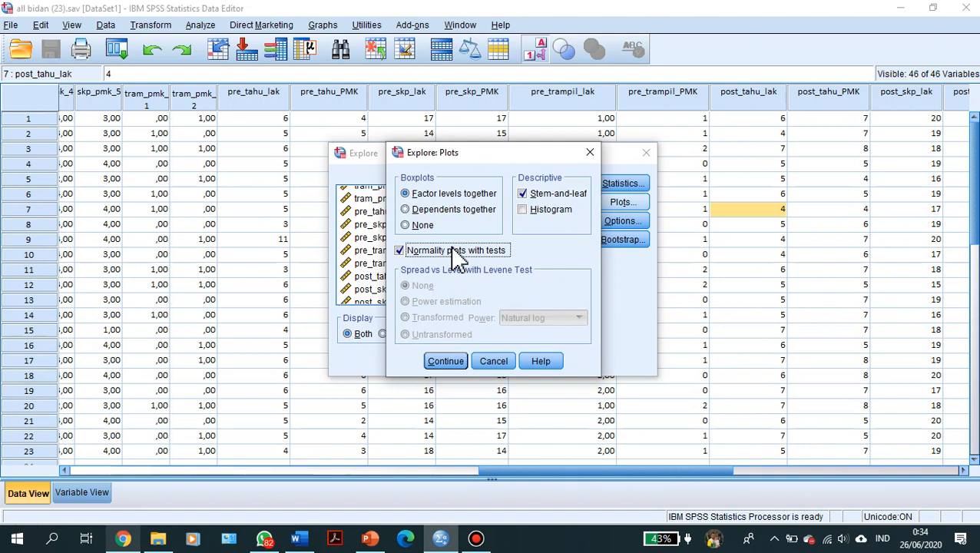
click(526, 212)
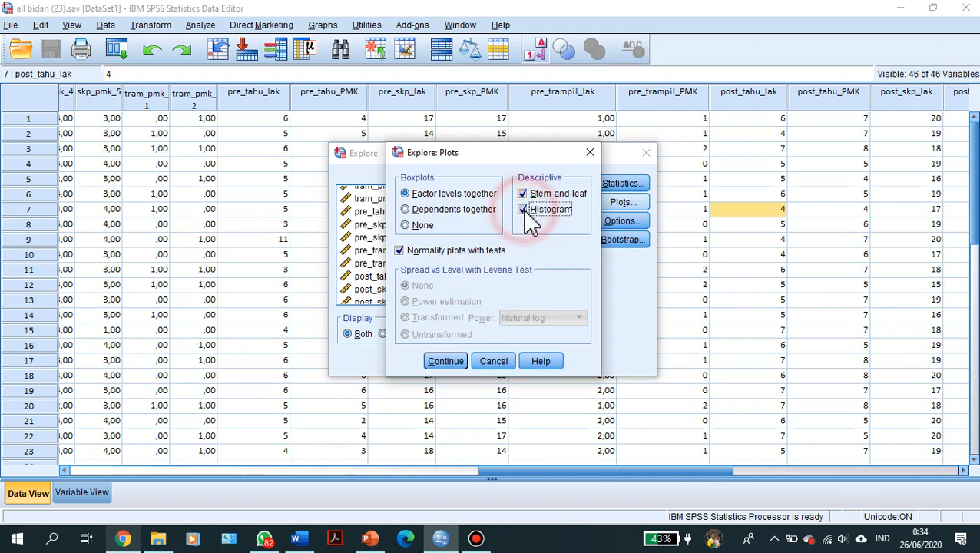
click(445, 363)
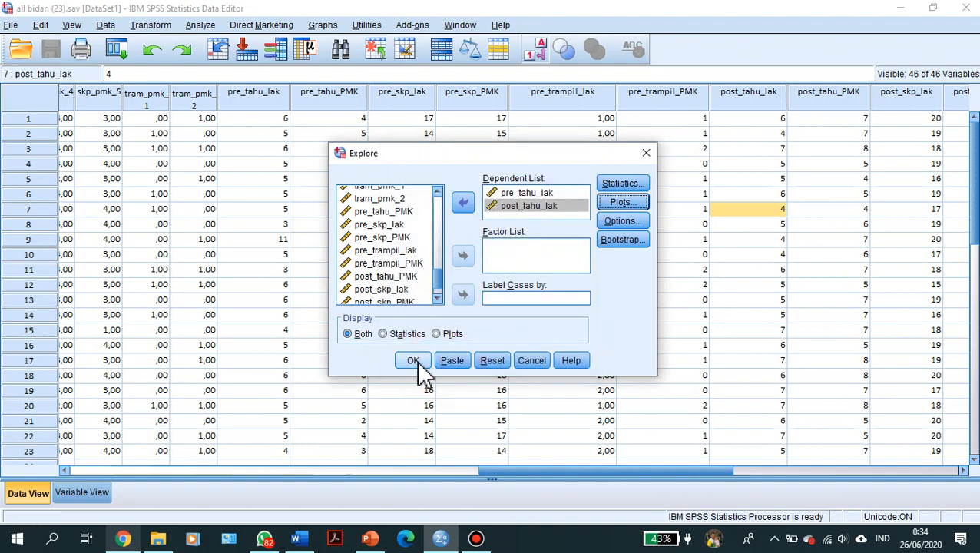
click(418, 365)
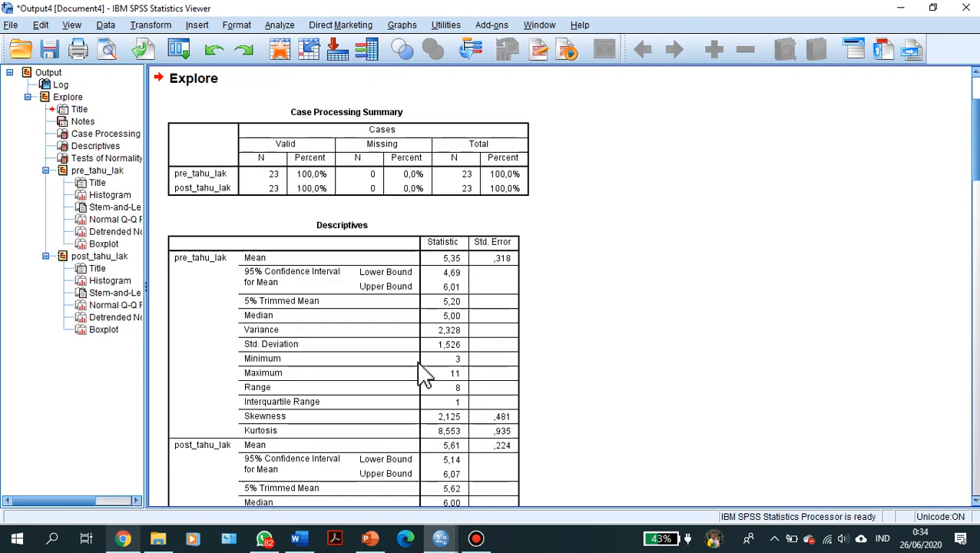
Step: Select and copy the Tests of Normality table from the Explore output
scroll(425, 376, down, 5)
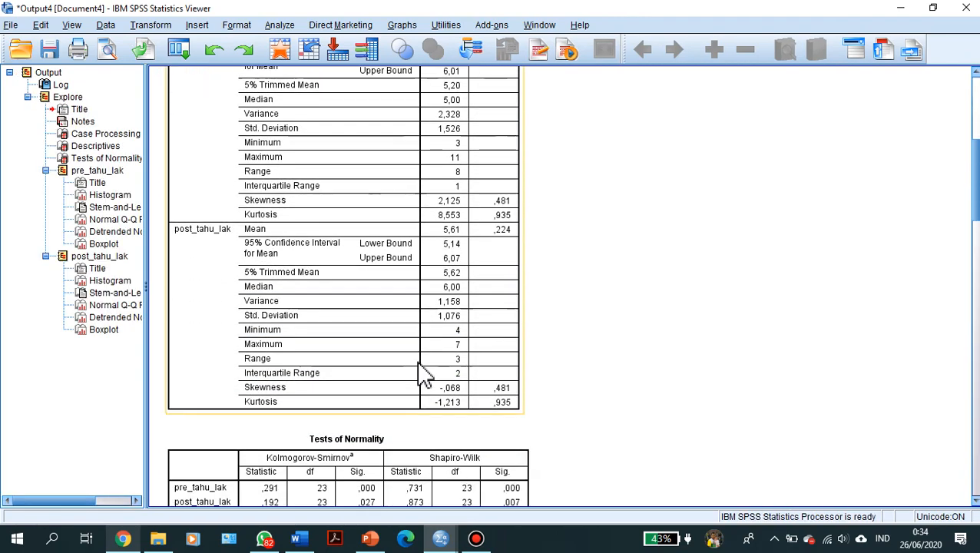
scroll(425, 376, up, 5)
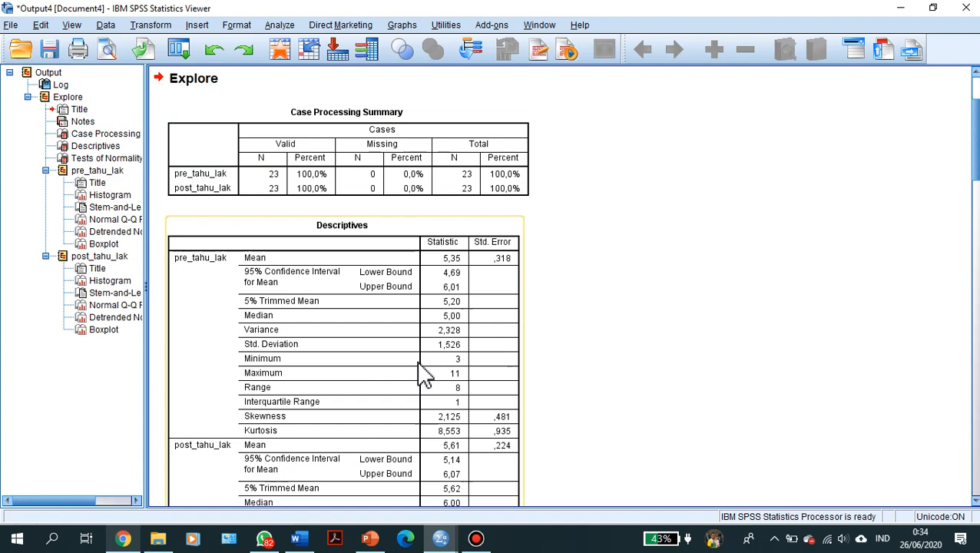
scroll(425, 377, down, 1)
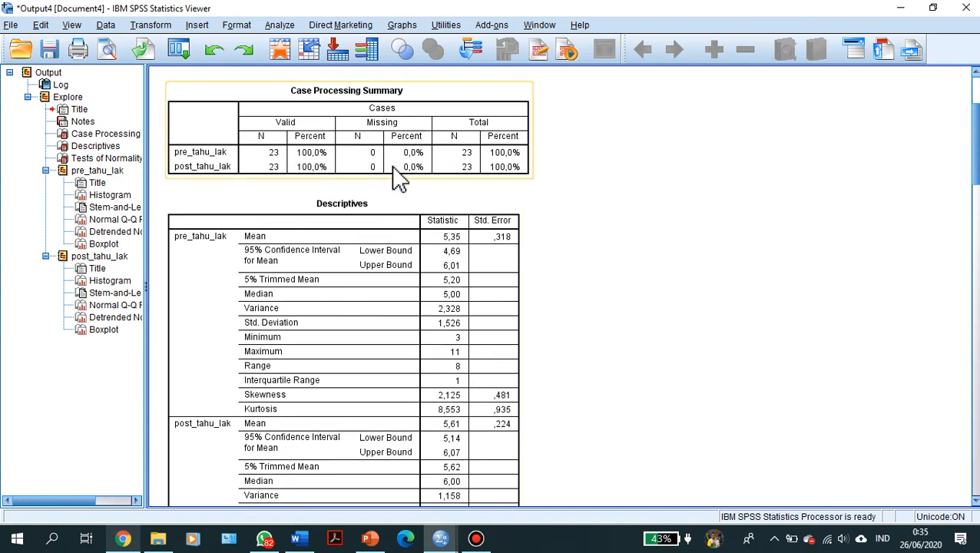
scroll(499, 169, down, 3)
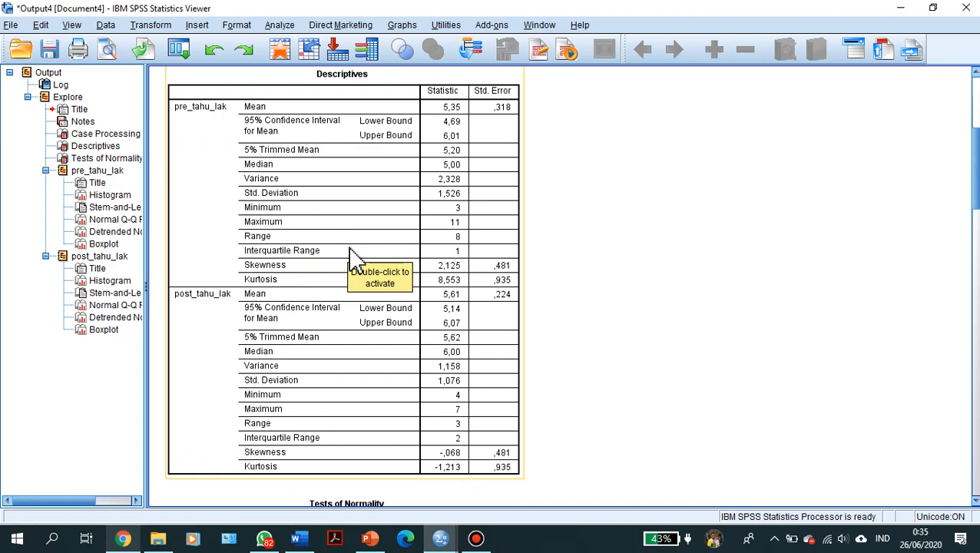
scroll(357, 248, down, 5)
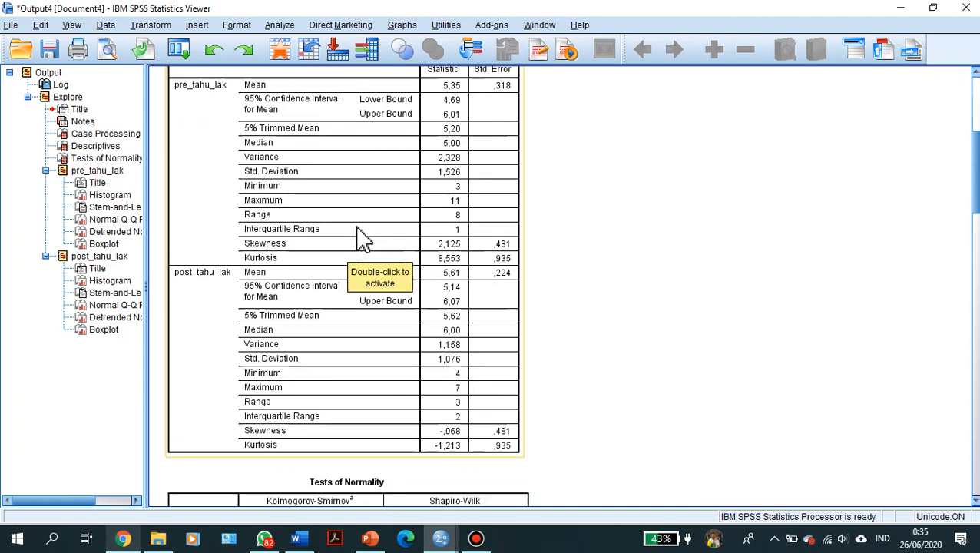
scroll(363, 240, down, 3)
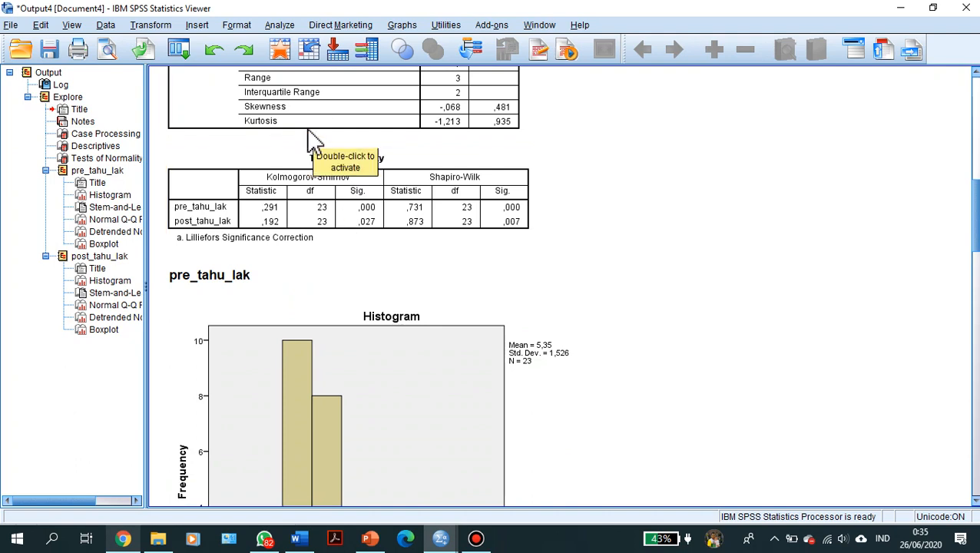
click(282, 183)
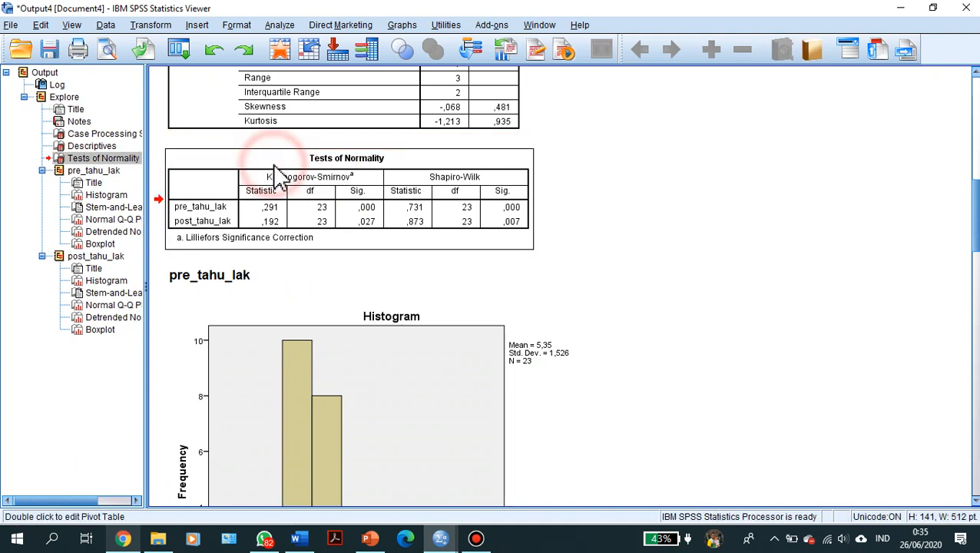
click(516, 238)
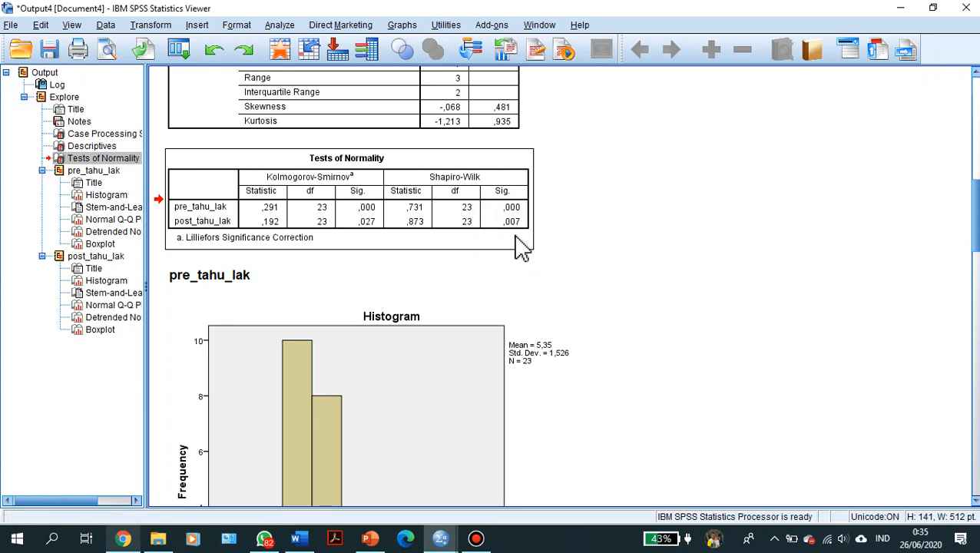
Step: Switch to the Word document and paste the Tests of Normality table below the interpretation lines about alpha 0,05
key(alt+Tab)
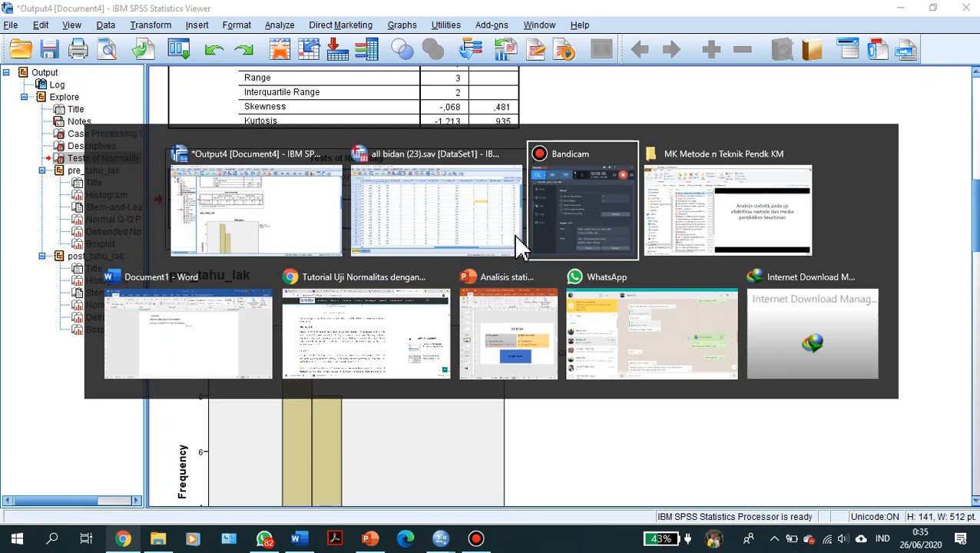
key(Down)
key(Left)
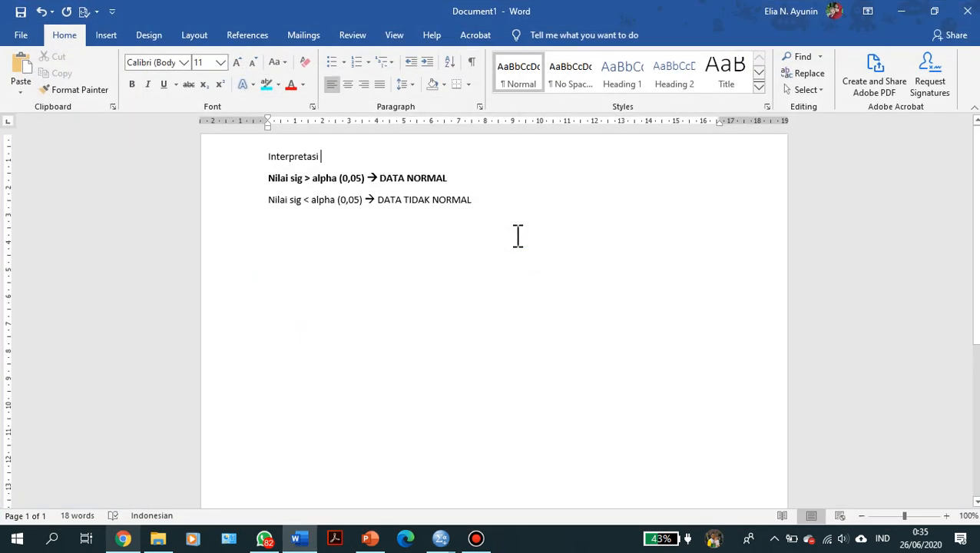
click(376, 146)
click(494, 198)
key(Return)
text(Tests of Normality 	Kolmogorov-Smirnova			Shapiro-Wilk 	Statistic	df	Sig.	Statistic	df	Sig. pre_tahu_lak	,291	23	,000	,731	23	,000 post_tahu_lak	,192	23	,027	,873	23	,007 a. Lilliefors Significance Correction)
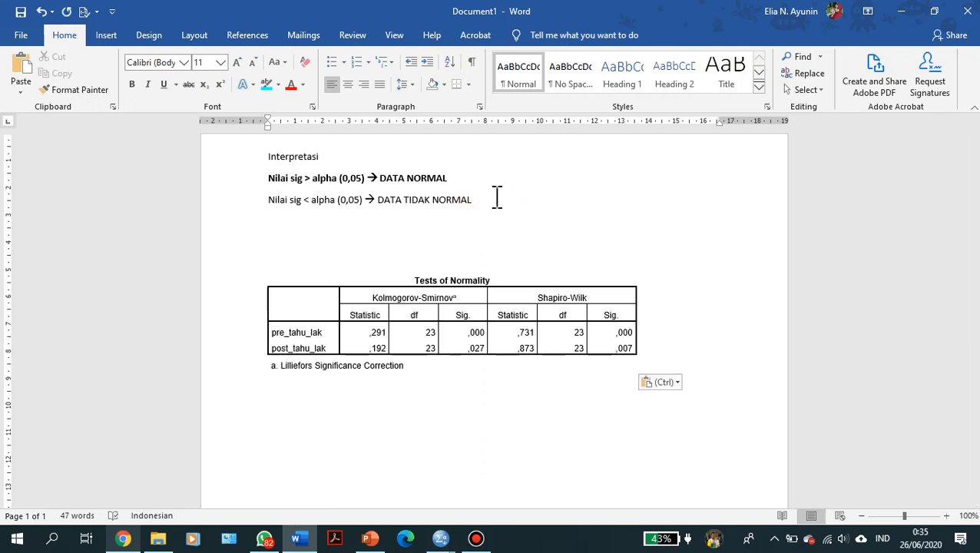
scroll(498, 288, down, 1)
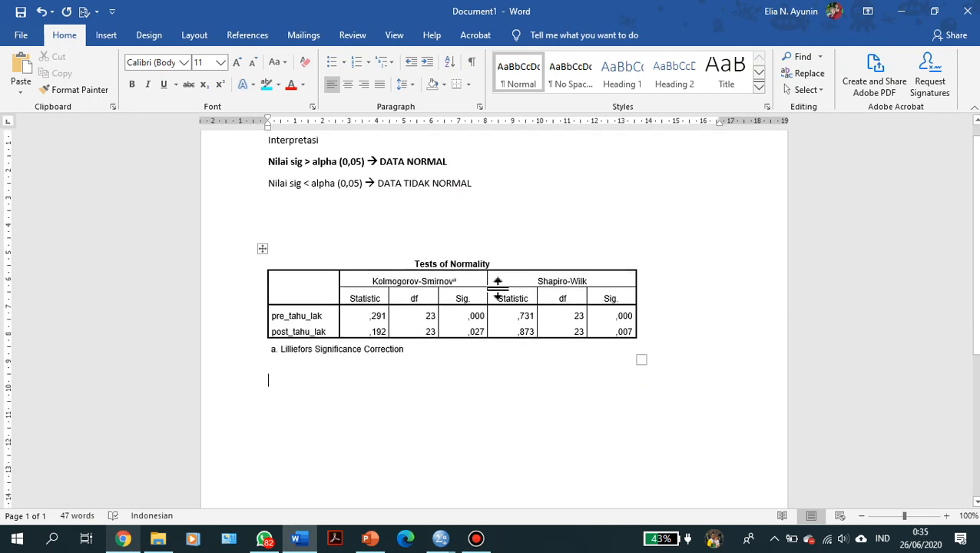
Step: Highlight the Shapiro-Wilk heading and its Sig. column in turquoise in the Tests of Normality table
scroll(422, 240, down, 3)
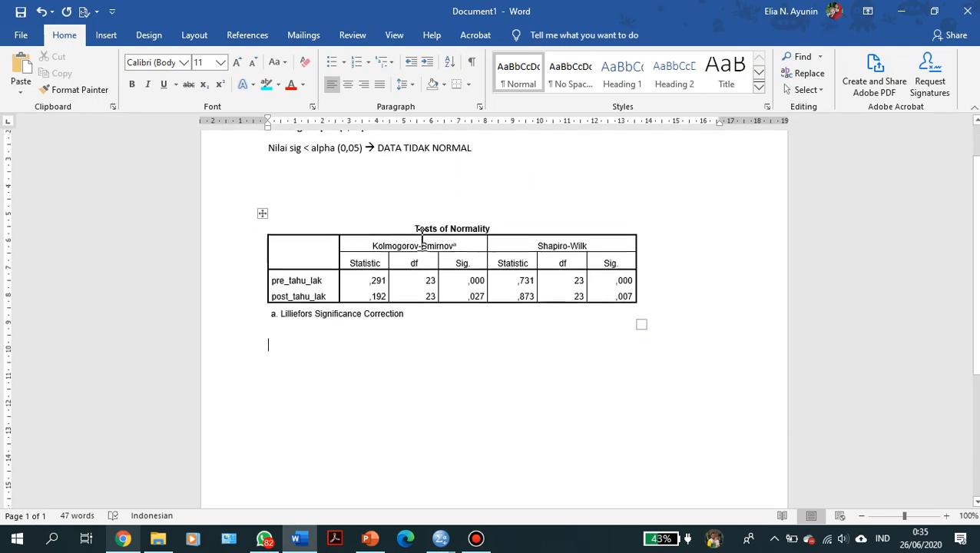
scroll(423, 240, down, 2)
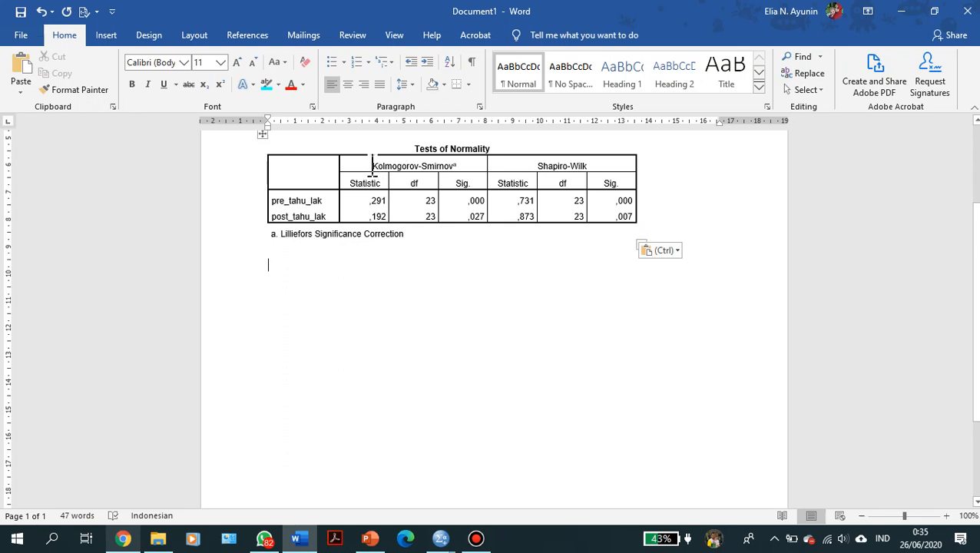
drag(361, 159, 473, 217)
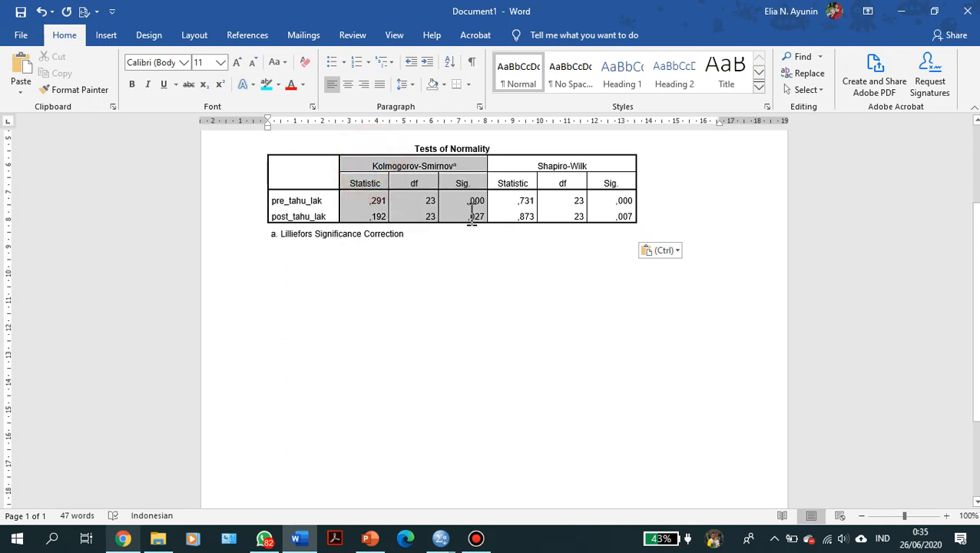
click(628, 301)
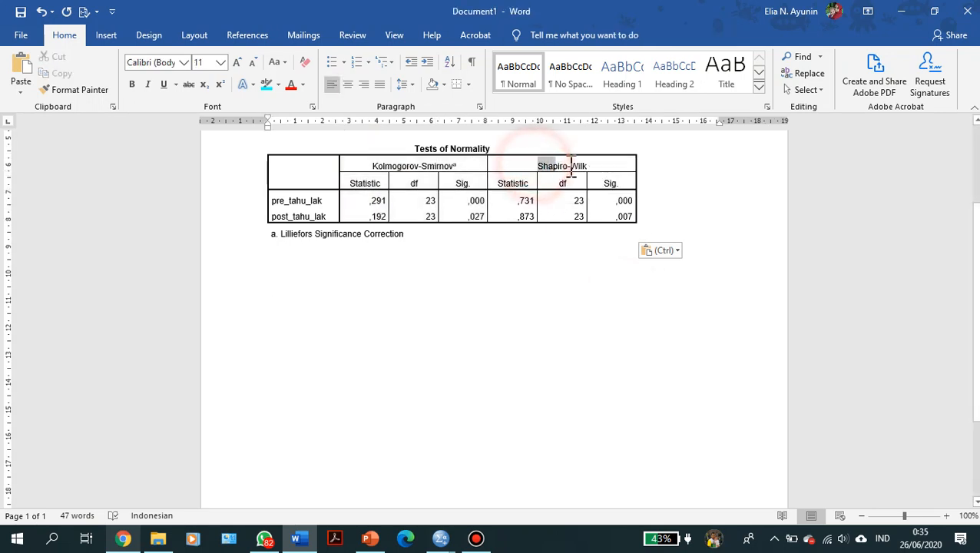
drag(538, 166, 589, 167)
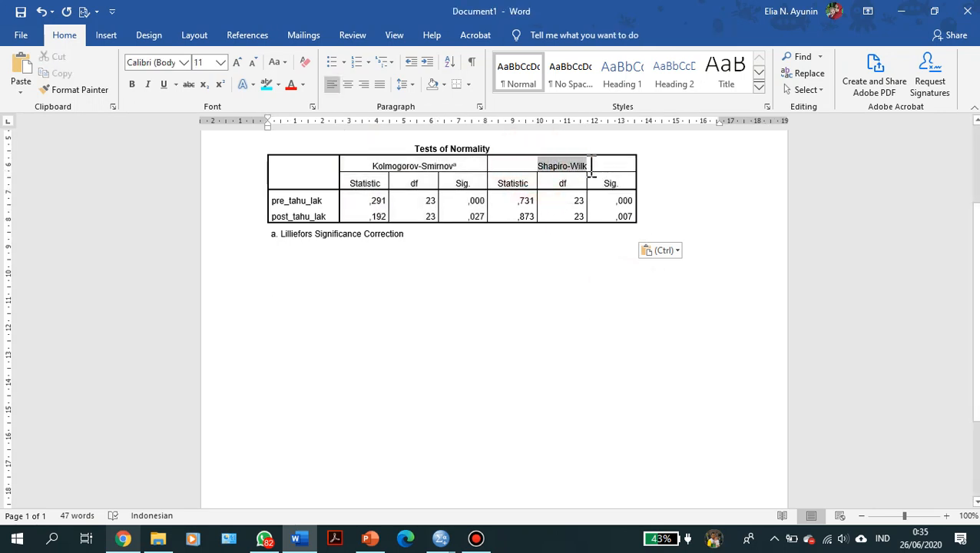
click(266, 84)
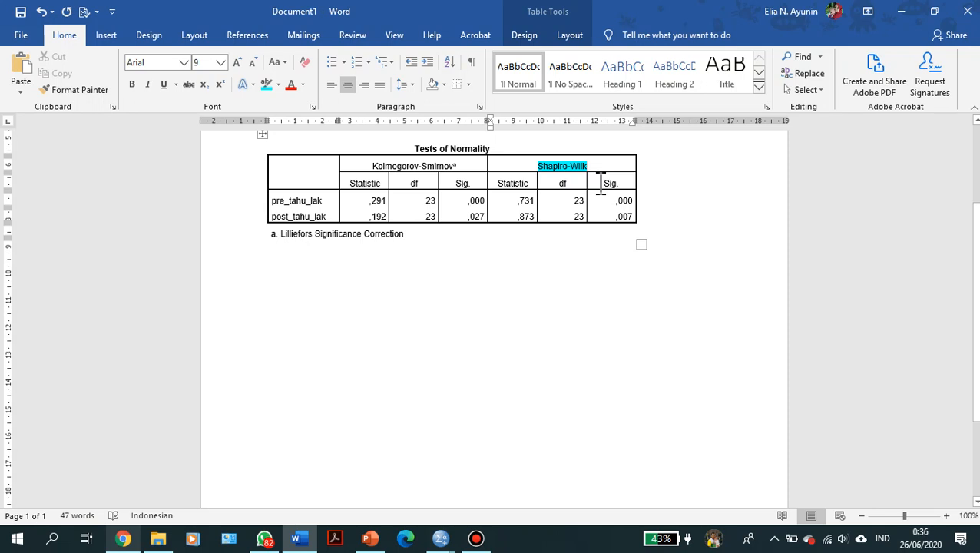
drag(602, 183, 622, 219)
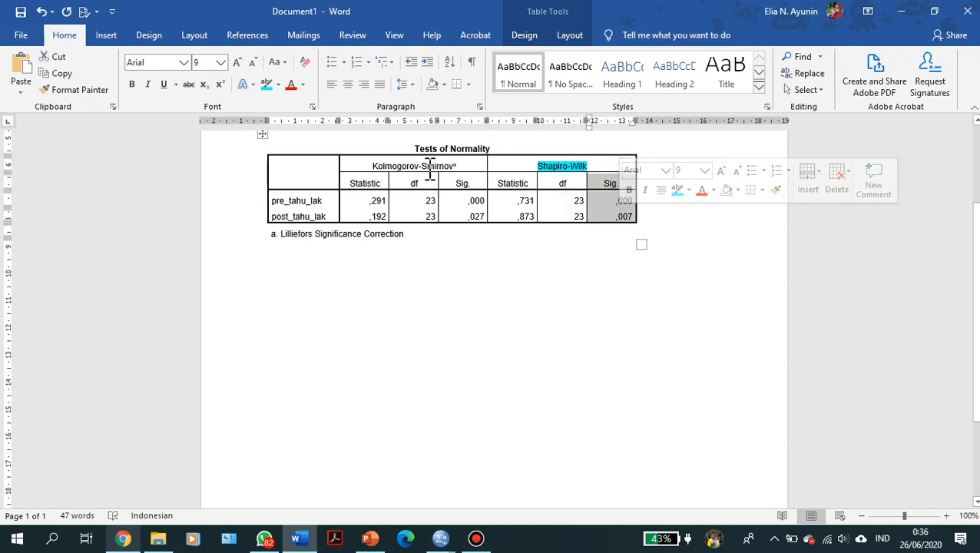
click(271, 86)
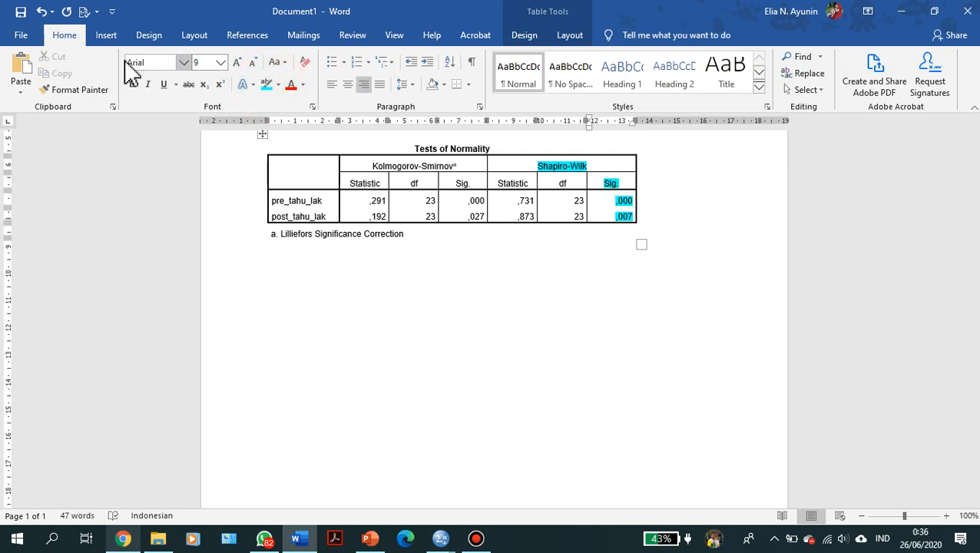
Step: Insert an empty table with four columns and three rows below the Tests of Normality table
click(104, 36)
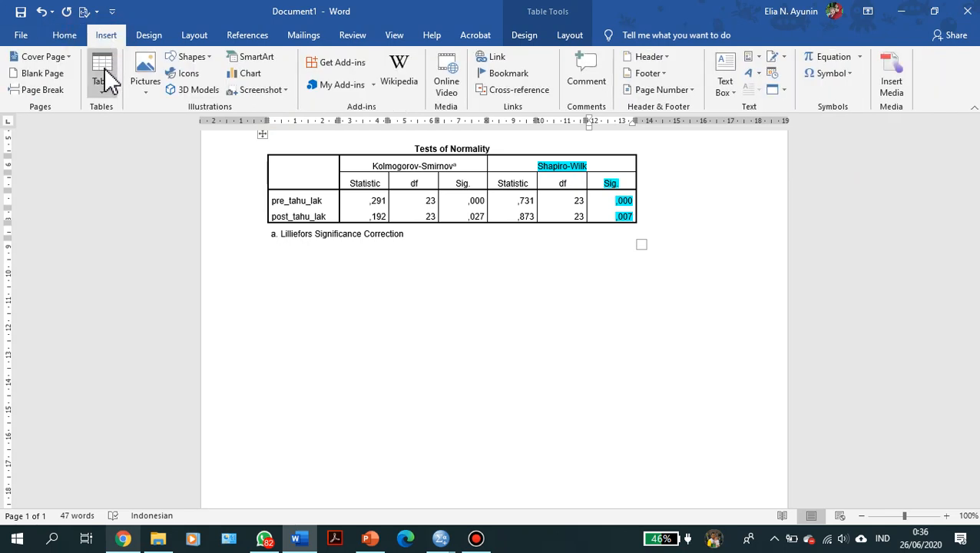
click(102, 80)
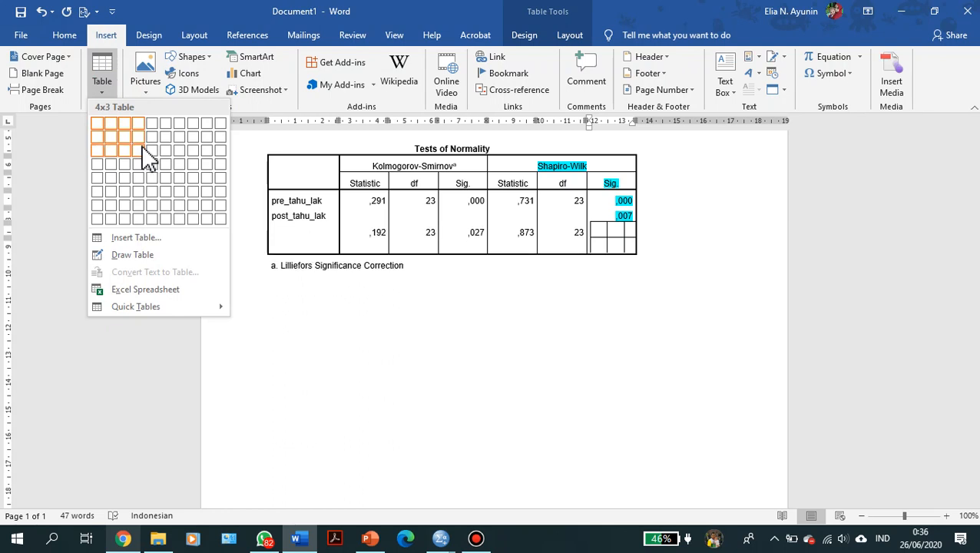
click(313, 354)
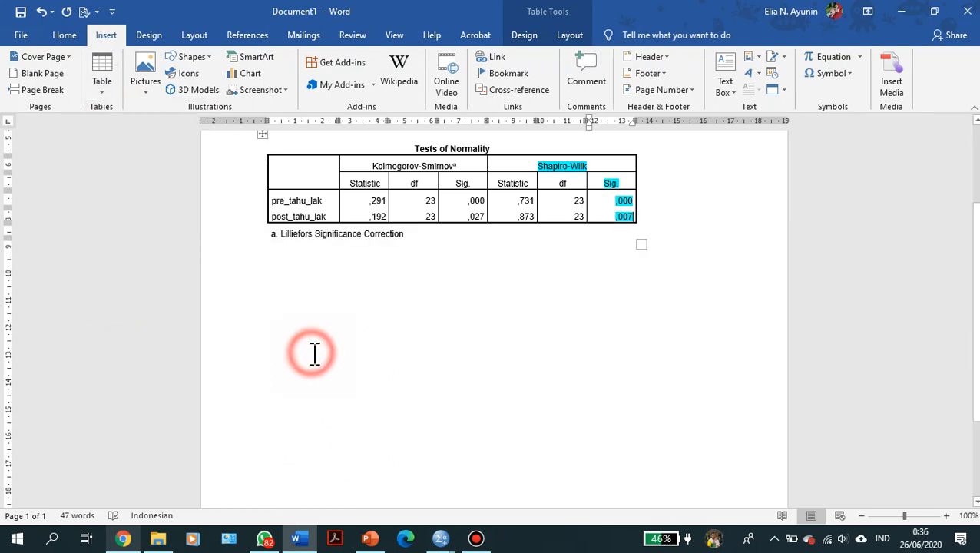
click(287, 311)
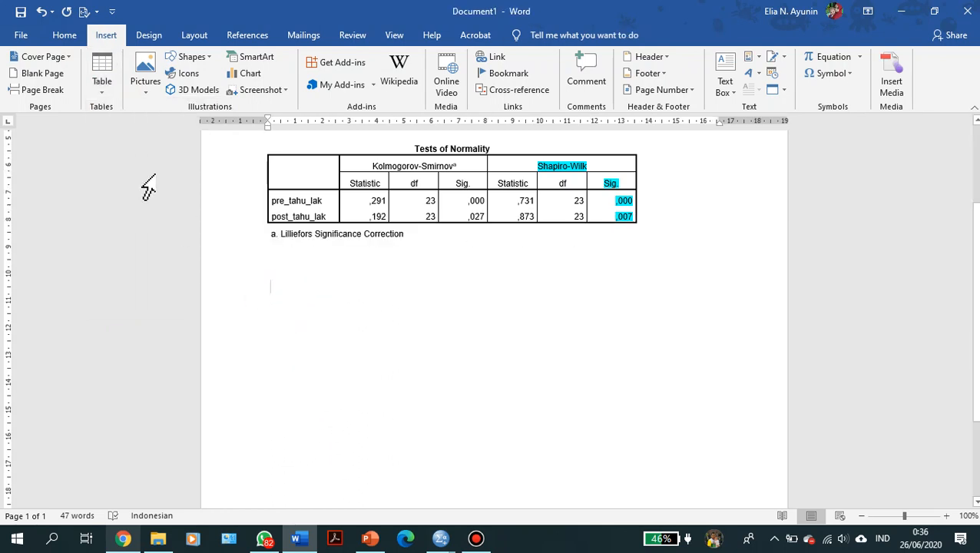
click(102, 76)
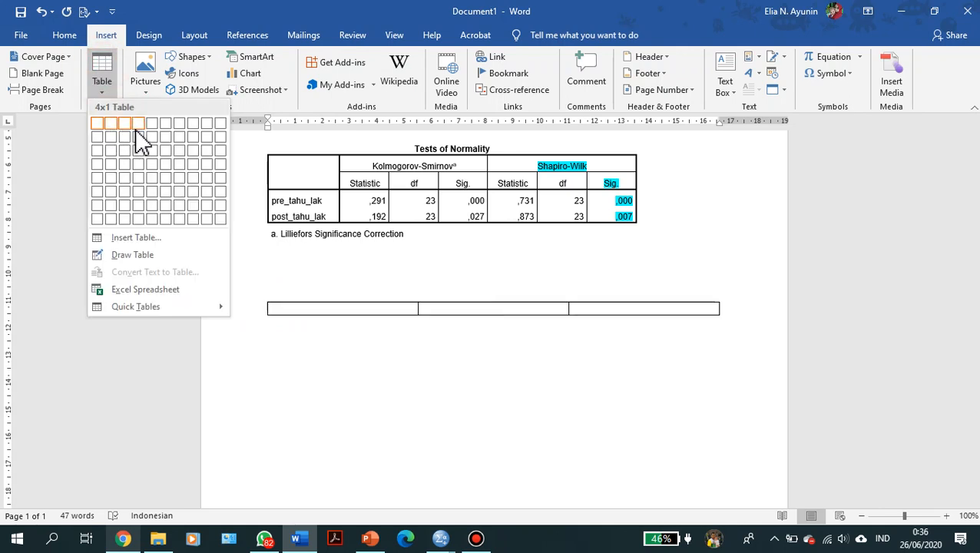
click(136, 153)
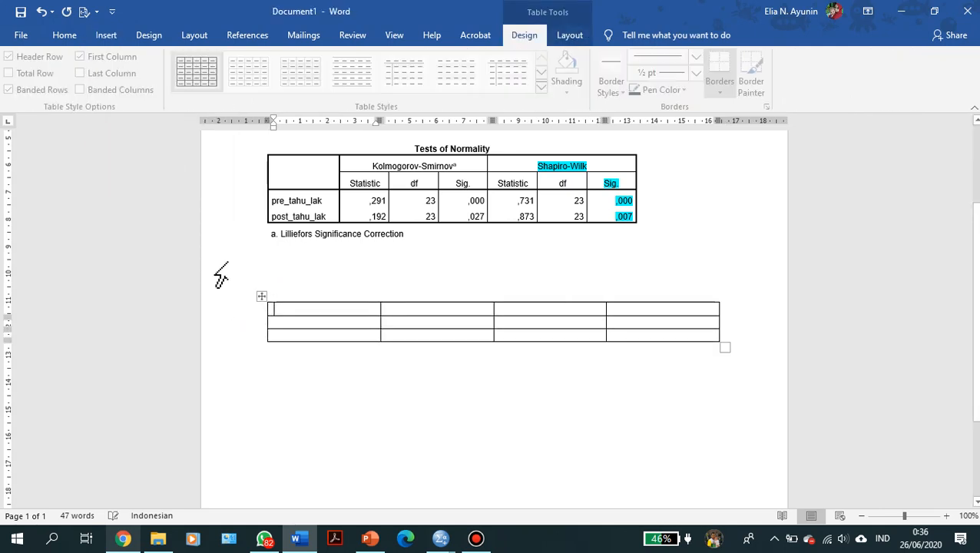
Step: Fill the new table's first column with the heading VARIABEL and the row label PENGETAHUAN MAN LAKTASI PRETEST
text(VAR)
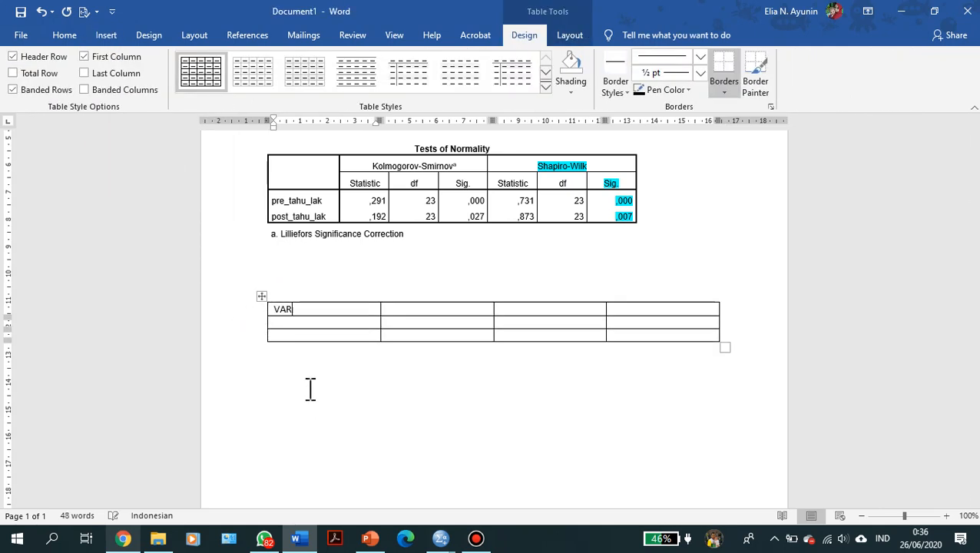
text(IABE)
text(PENGET)
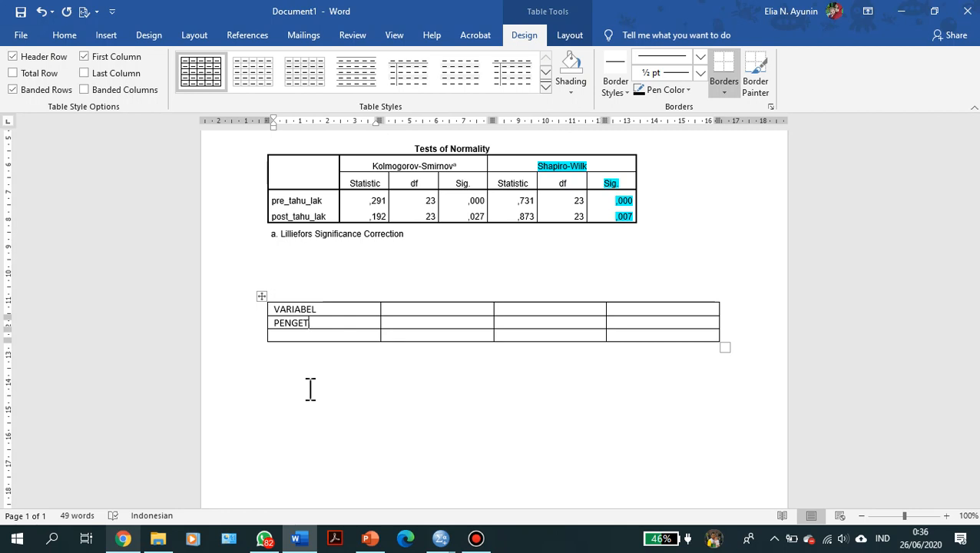
text(AHUAN)
text( ME)
text(N LA)
text(K)
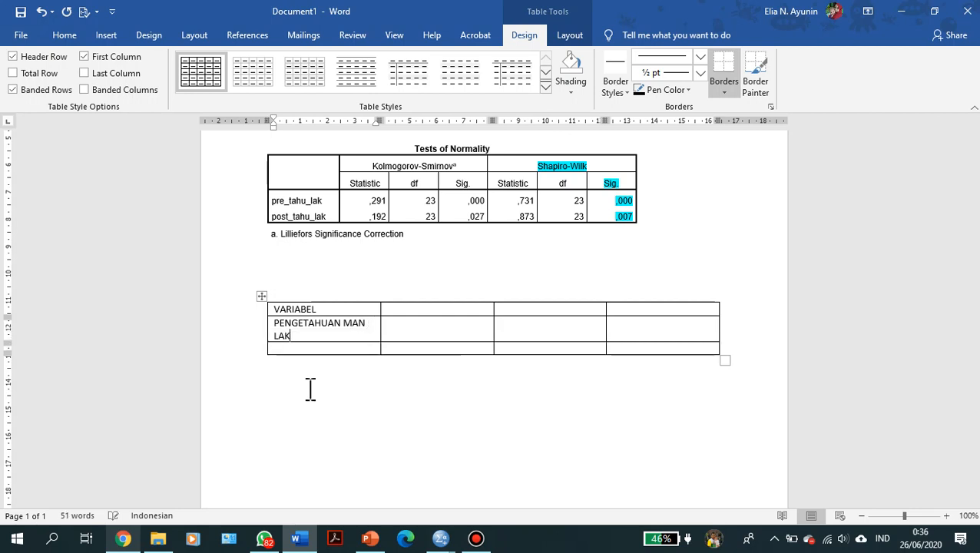
text(TASI PRET)
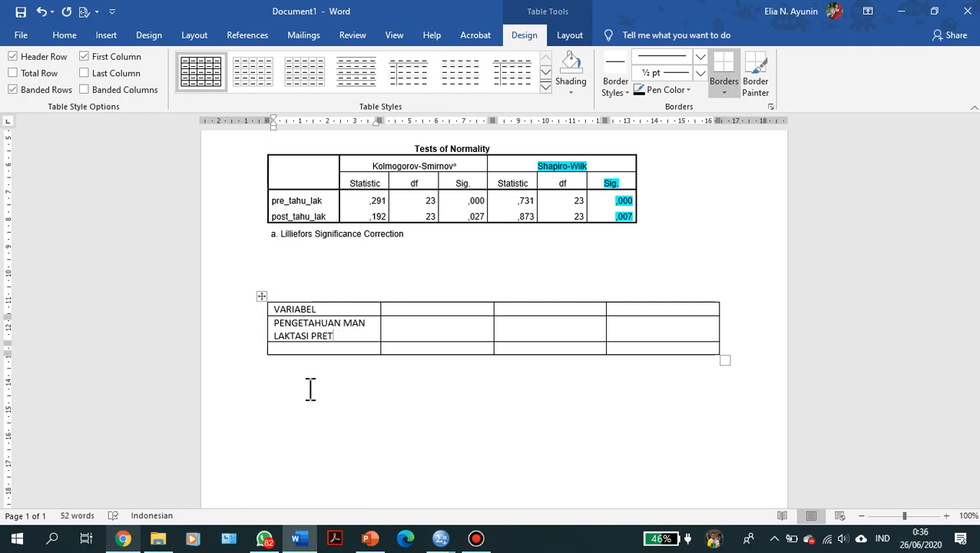
text(EST)
Step: Copy the pretest label into the third row and change it to PENGETAHUAN MAN LAKTASI PROSTEST
key(shift+Up)
key(shift+Home)
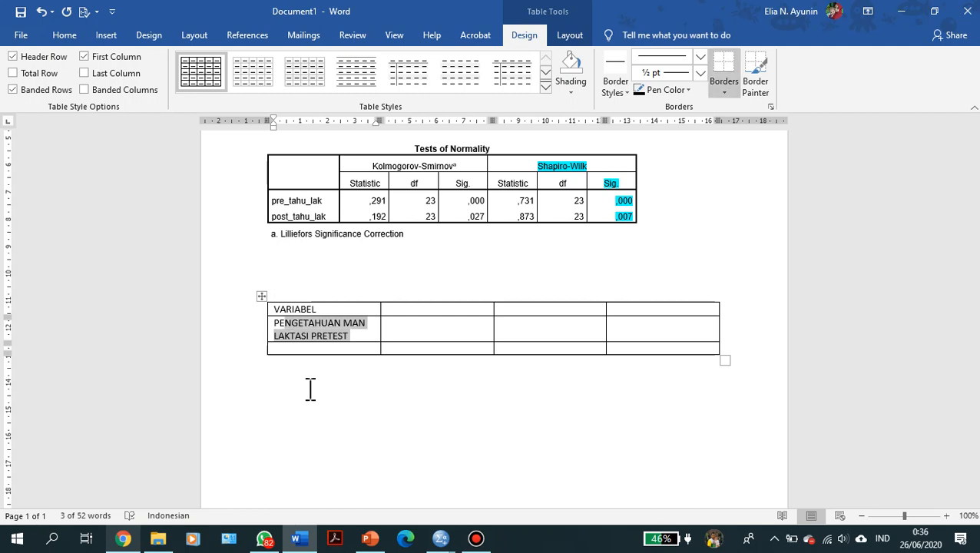
key(ctrl+c)
key(Down)
key(ctrl+v)
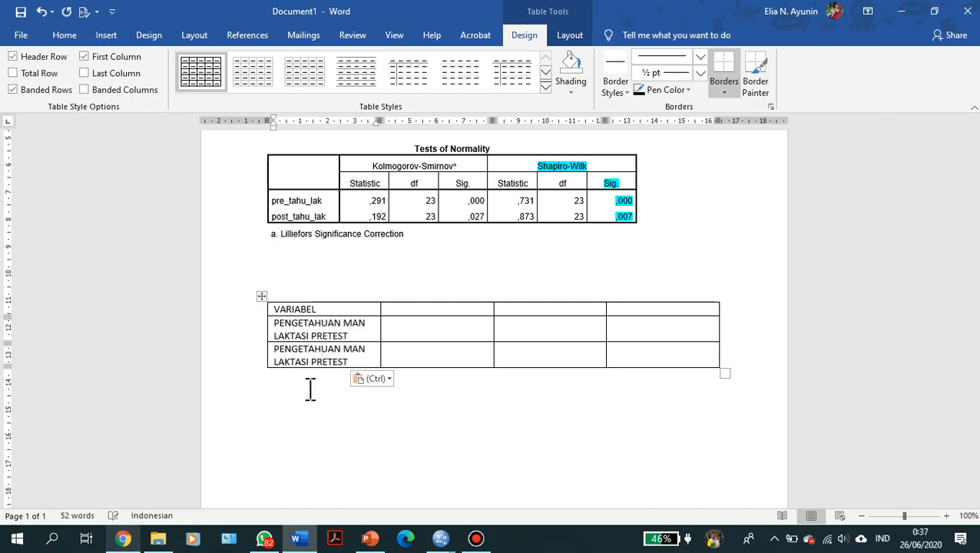
key(shift+Left)
key(shift+Left)
key(shift+Left)
key(shift+Left)
key(shift+Left)
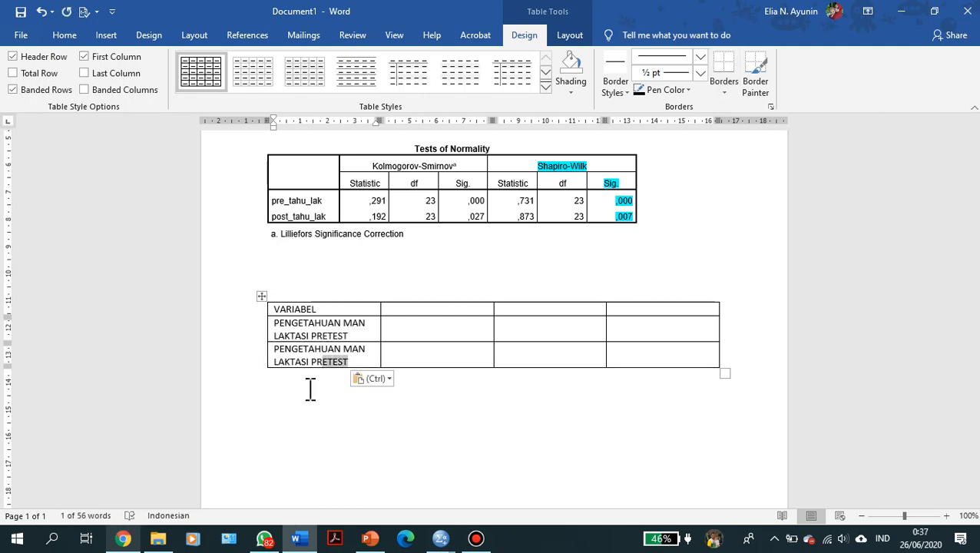
text(OSTEST)
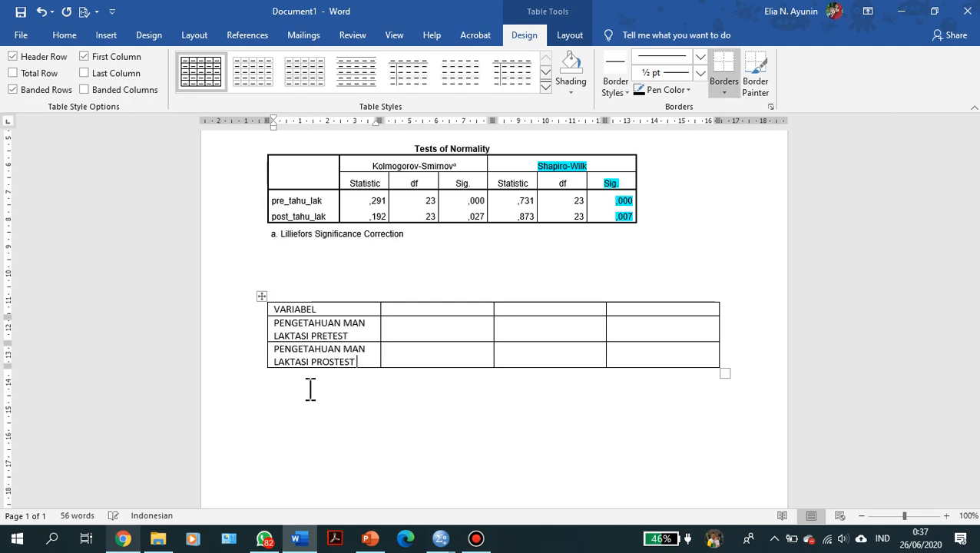
Step: Enter the heading "Sig. (p value)" for the second column of the new table
key(Tab)
text(SIG.)
key(BackSpace)
key(BackSpace)
key(BackSpace)
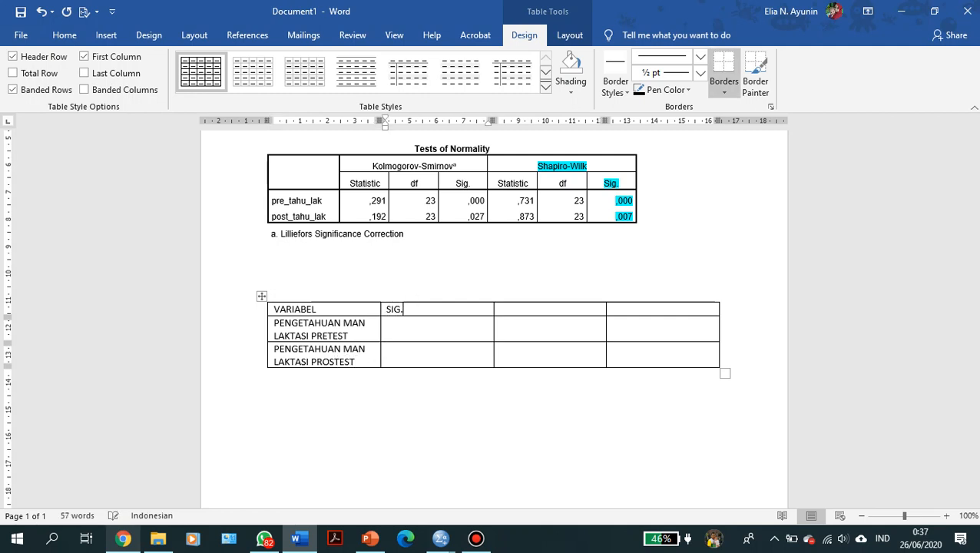
key(Caps_Lock)
key(BackSpace)
text(i)
text(g. (p value)
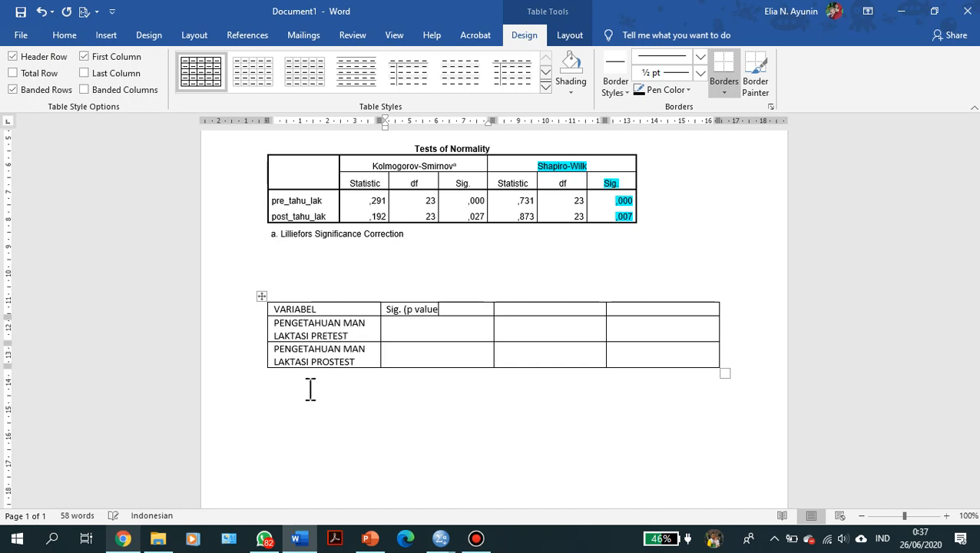
Step: Enter the significance values 0.000 for the pretest row and 0.007 for the second knowledge row
click(397, 328)
text(0.000)
text(0)
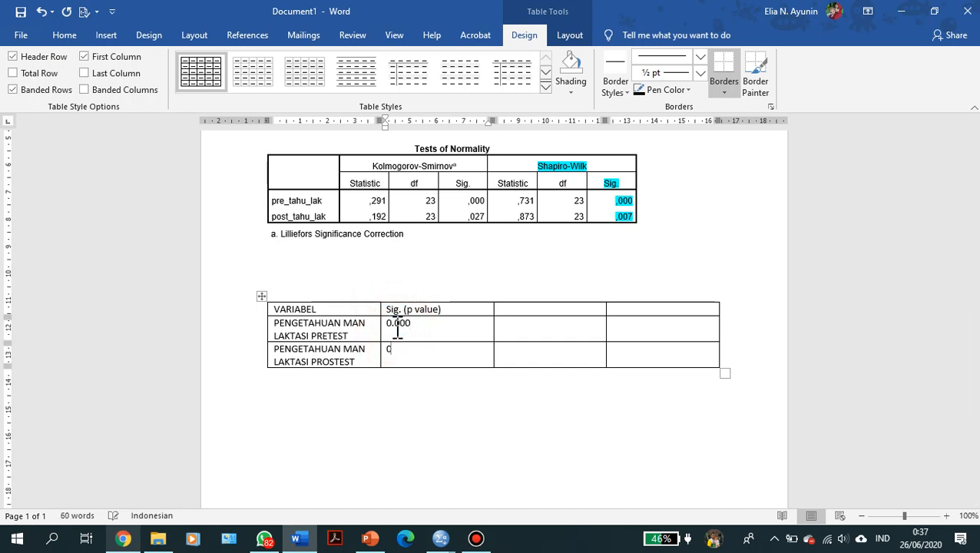
text(.007)
Step: Review the interpretation rules comparing the sig value with alpha 0,05, marking the greater-than sign and DATA NORMAL
scroll(435, 254, up, 1)
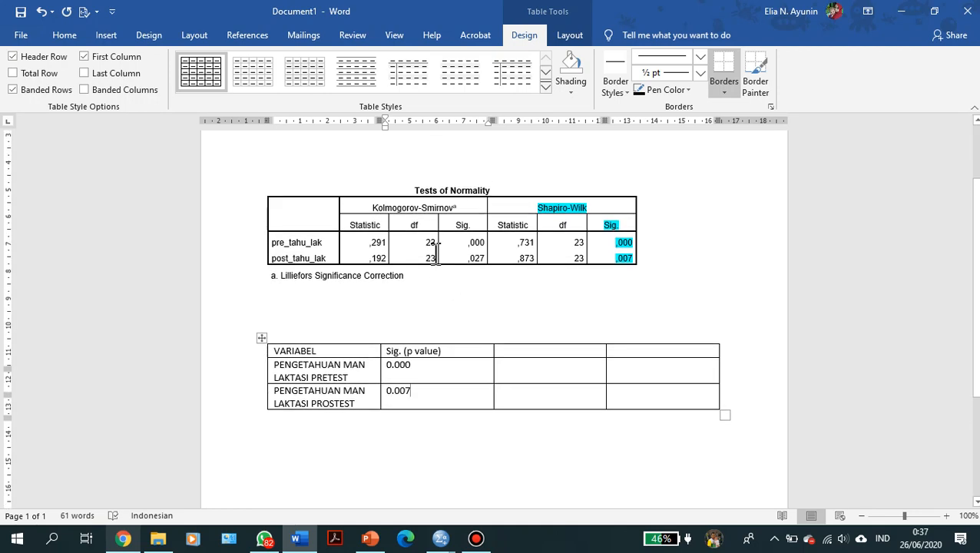
scroll(434, 254, up, 2)
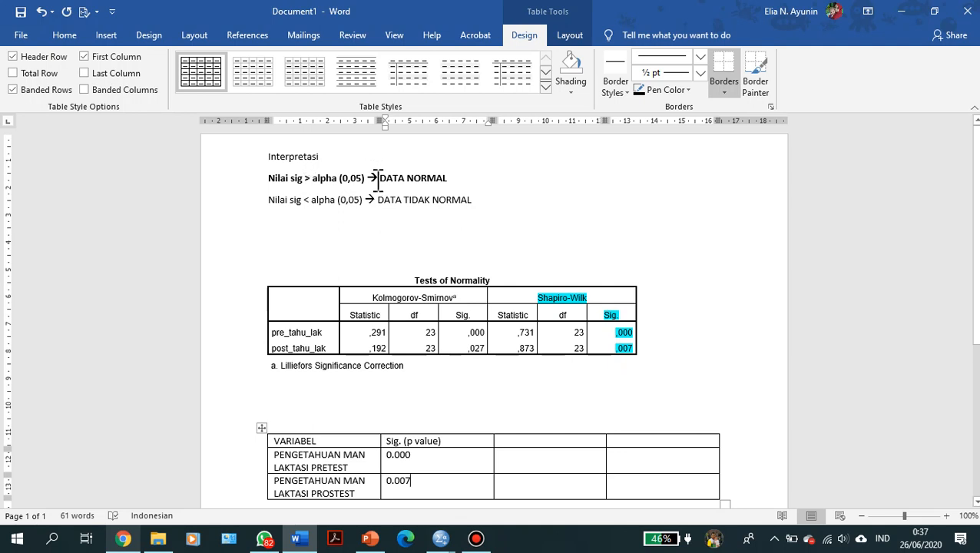
mouse_move(304, 179)
mouse_down()
mouse_move(272, 181)
mouse_move(305, 179)
mouse_up()
click(310, 179)
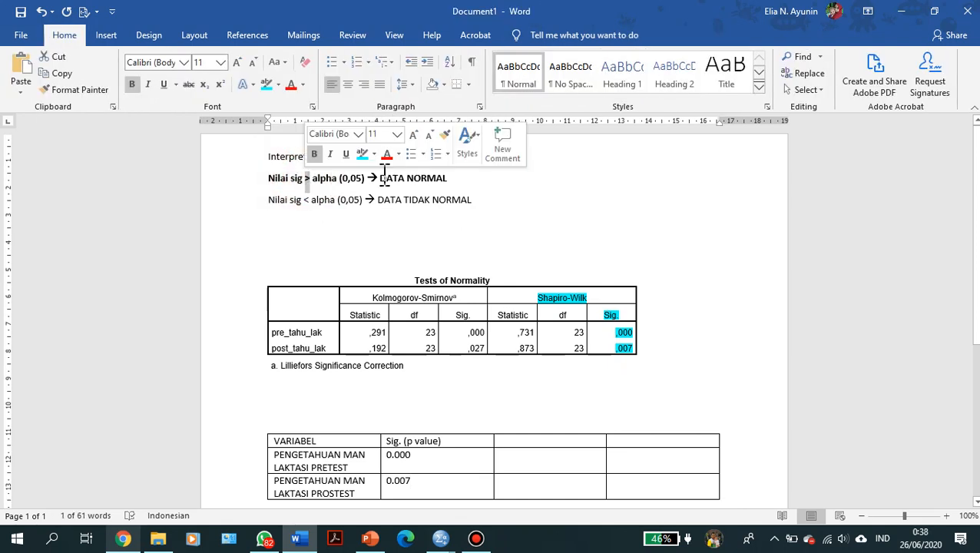
drag(383, 178, 447, 178)
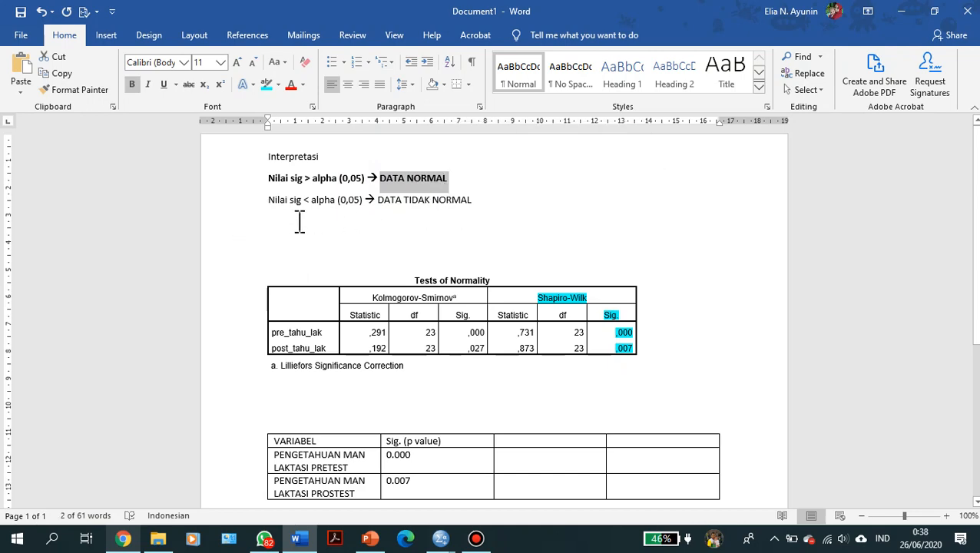
scroll(300, 221, down, 3)
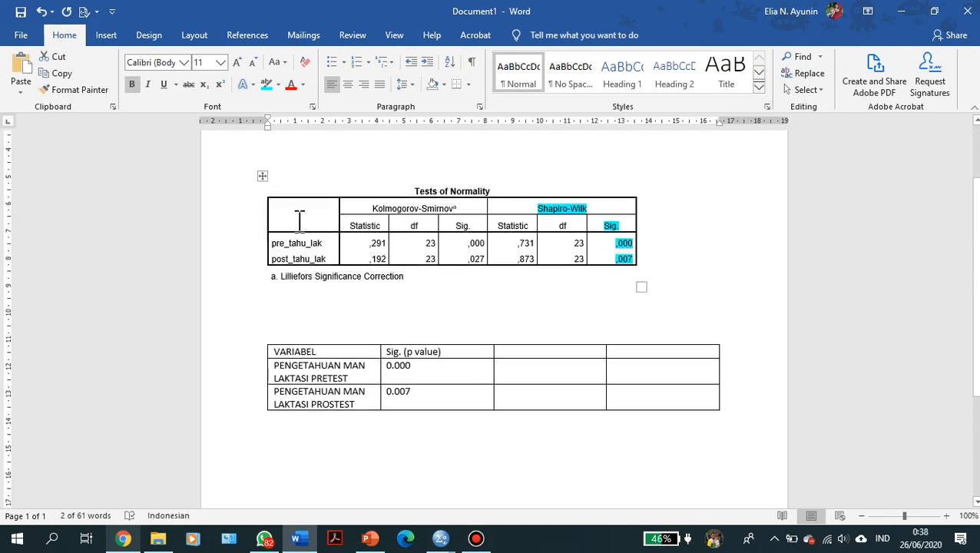
Step: Enter the heading "Alpha 5%" for the third column of the new table
click(550, 344)
text(al)
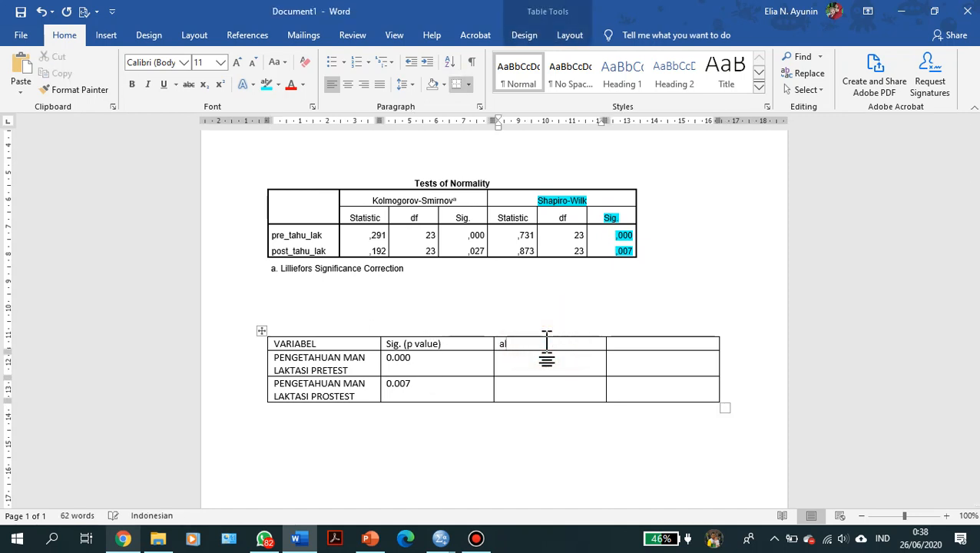
text(pha )
text(5)
text(%)
Step: Enter 0,05 in the Alpha 5% column for both knowledge rows, correcting the mistyped first value
text(0,00)
key(shift+Left)
key(shift+Left)
key(shift+Left)
key(shift+Left)
key(shift+Left)
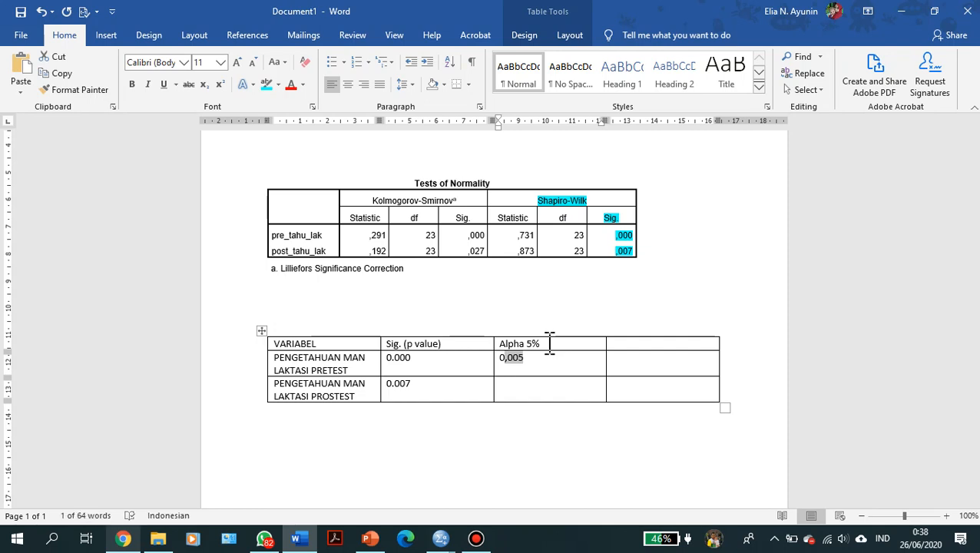
key(Left)
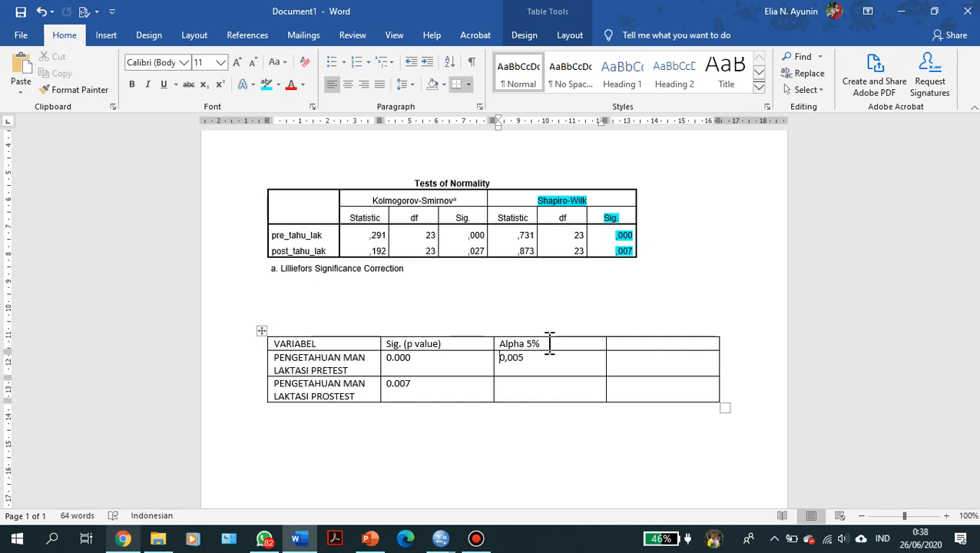
key(Delete)
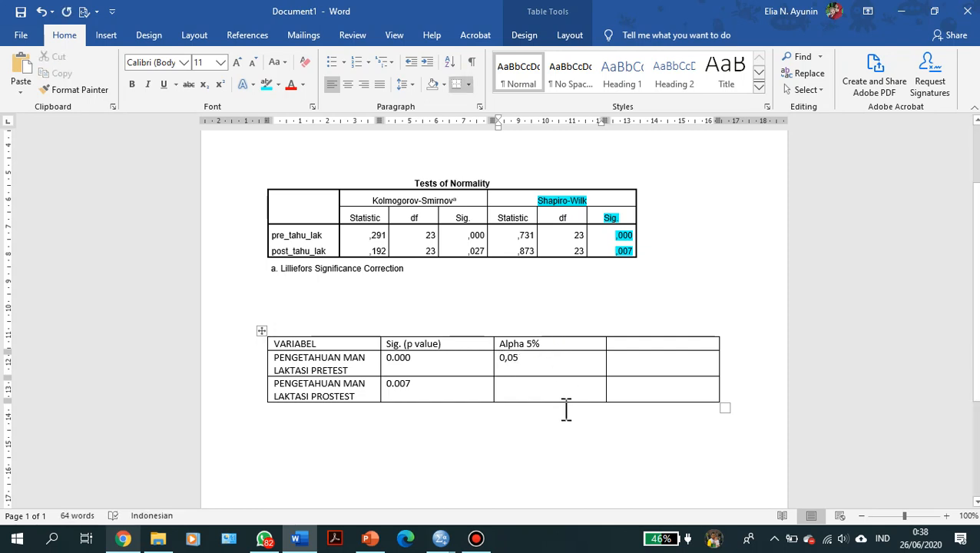
click(552, 384)
text(0,05)
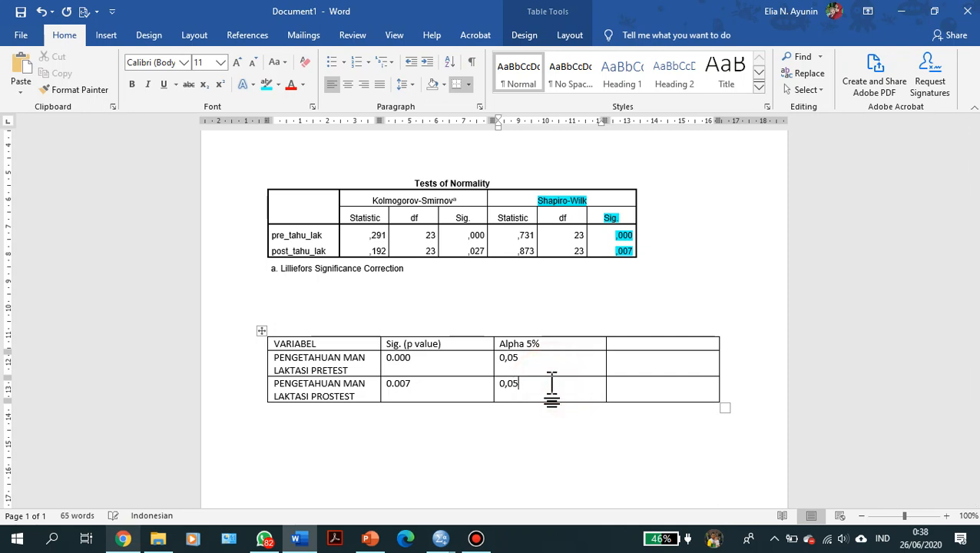
Step: Enter the heading "Interpretasi" for the fourth column of the summary table
key(Tab)
click(626, 345)
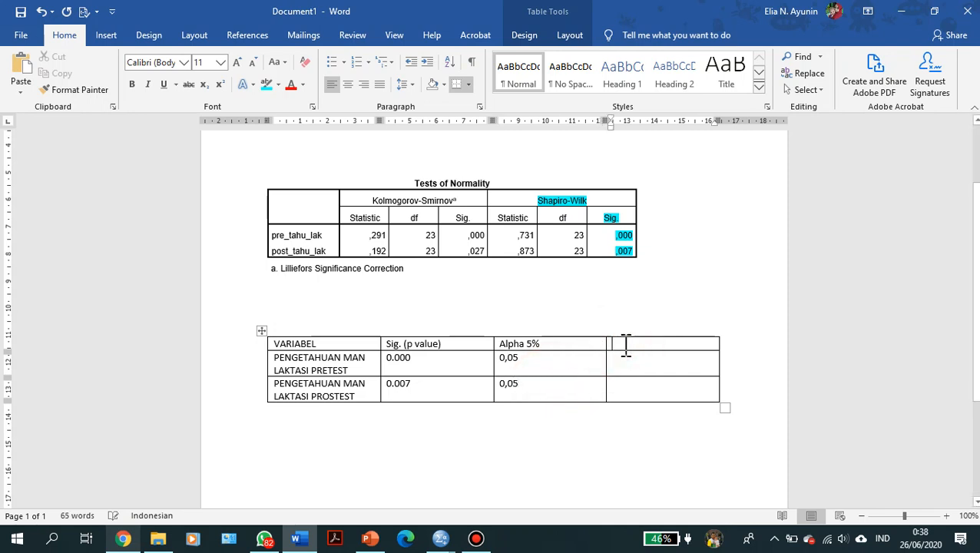
text(K)
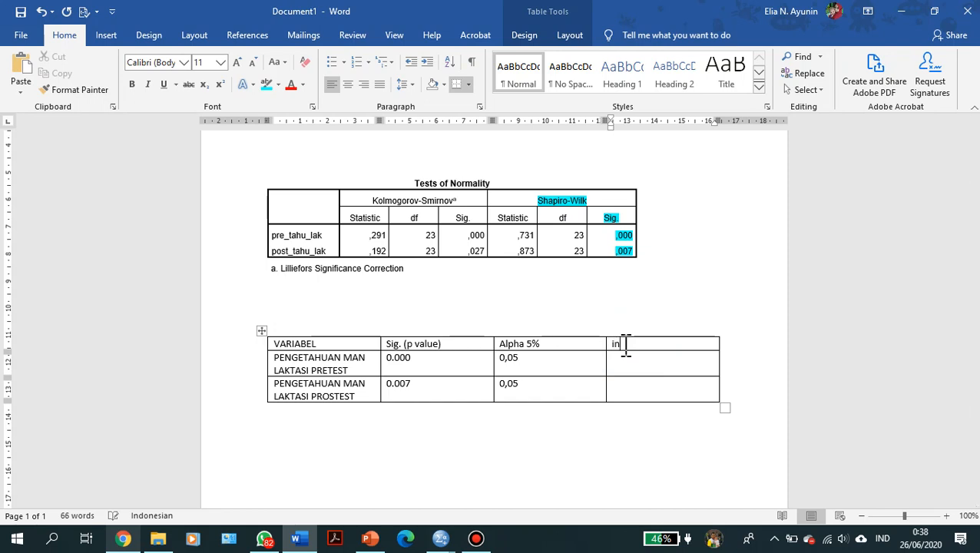
text(nterpretasi)
Step: Write "Data terdistribusi TIDAK NORMAL" as the interpretation of the pretest row and copy it into the row below
click(631, 364)
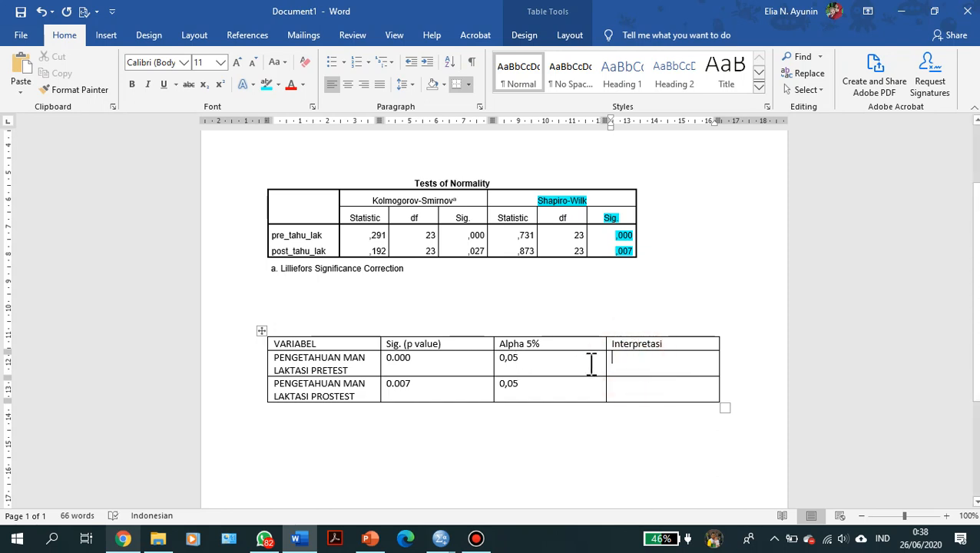
text(Data te)
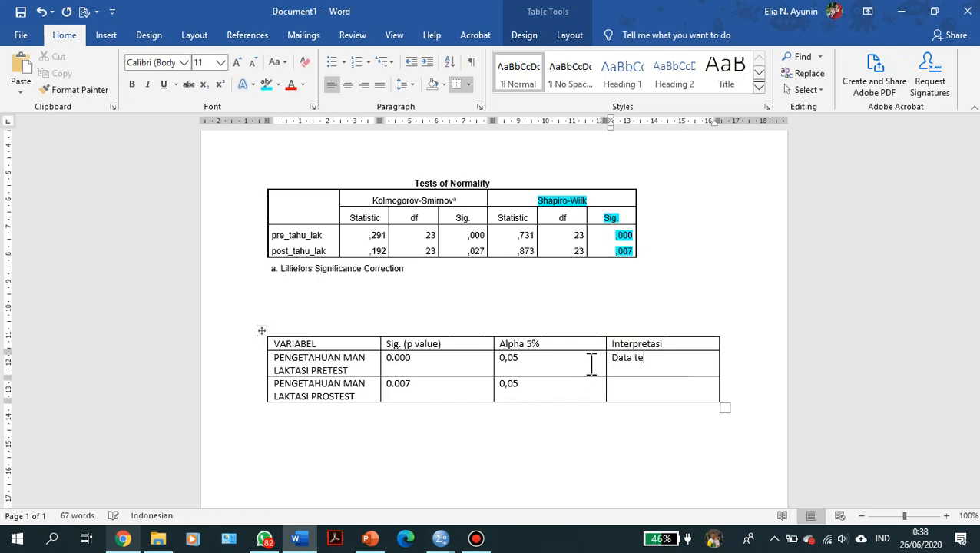
text(rcistribusi TID)
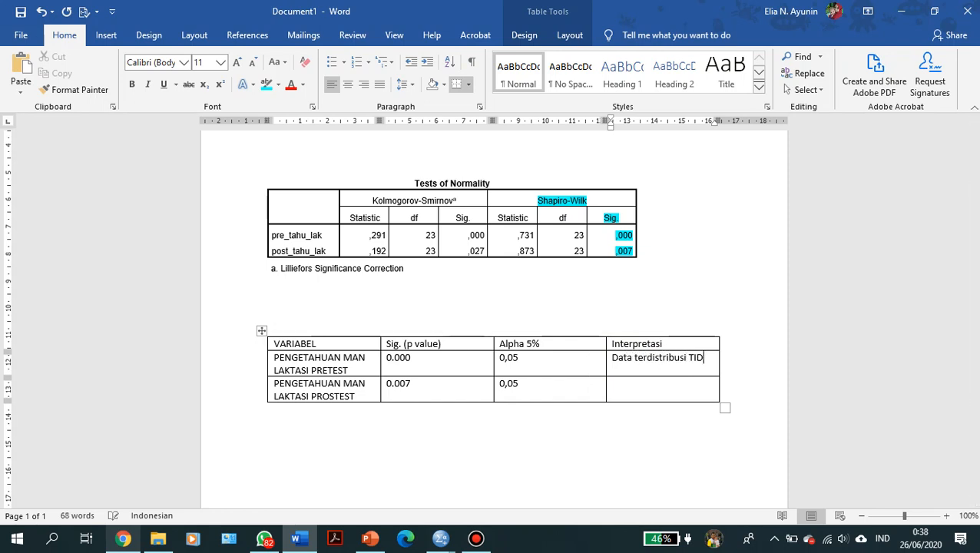
text(AK NORMAL)
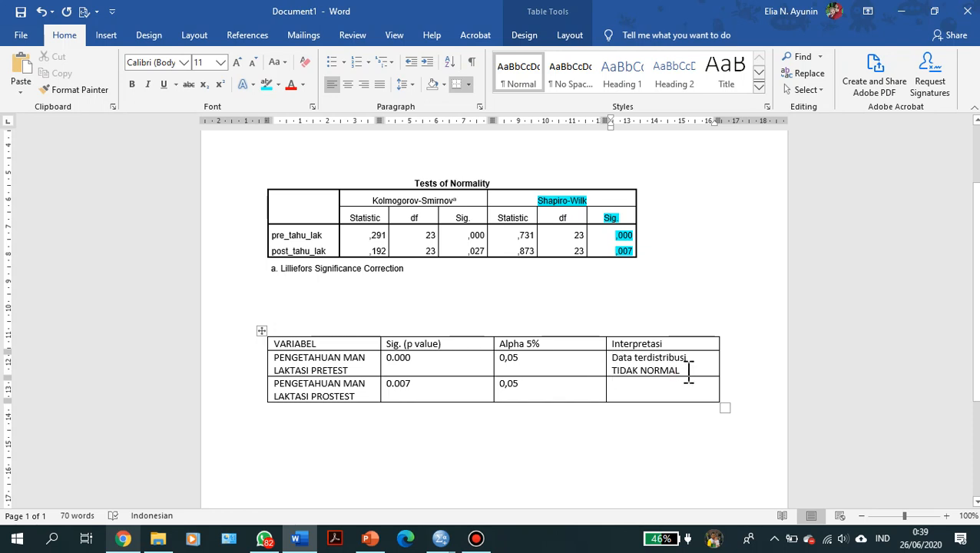
drag(689, 370, 619, 373)
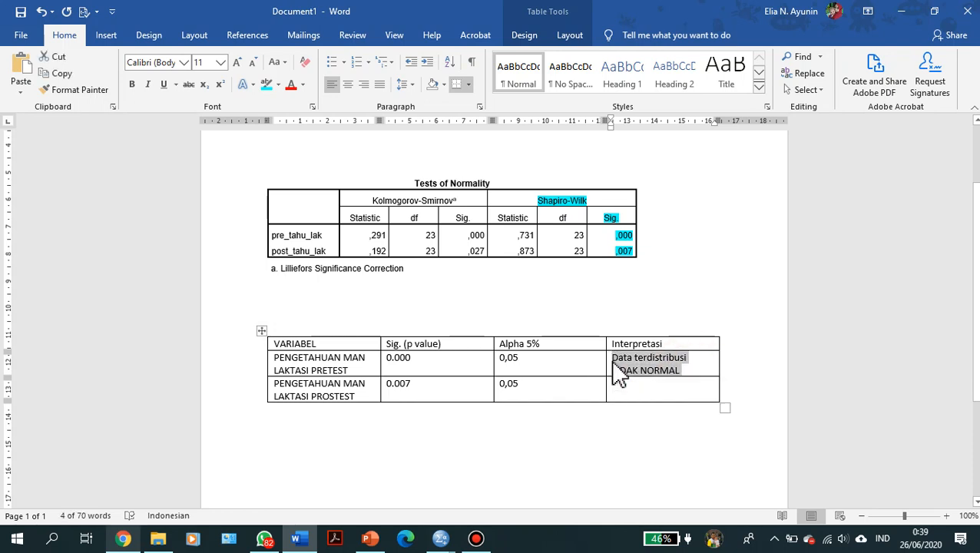
text(Data terdistribusi TIDAK NORMAL)
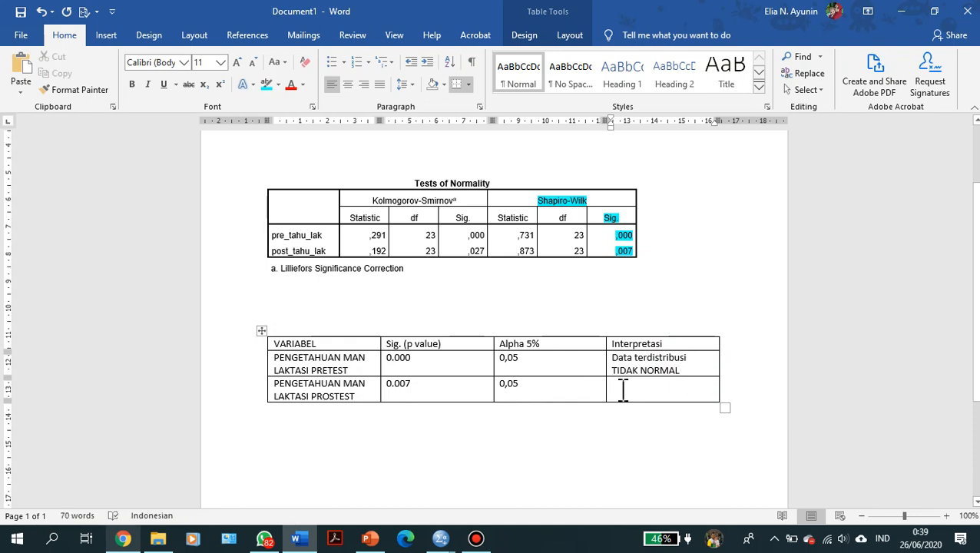
text(Data terdistribusi TIDAK NORMAL)
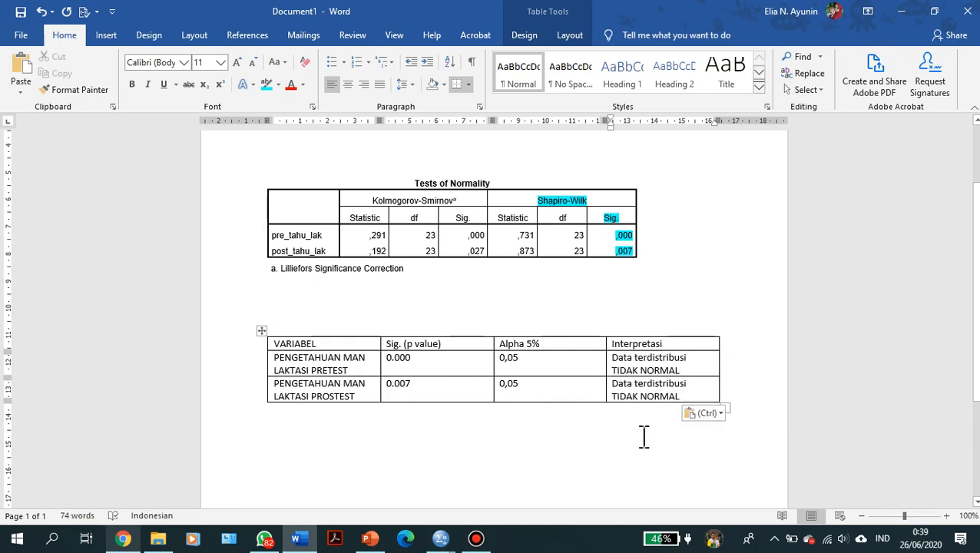
Step: Add the line "UJI NON PARAMETRIK → UJI WILCOXON" below the summary table
click(304, 437)
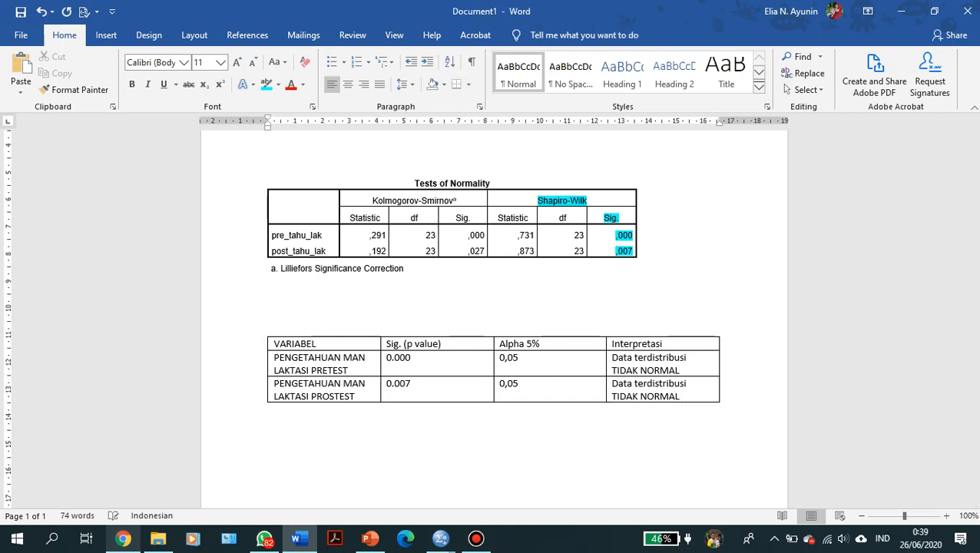
text(UJI NON PARAM)
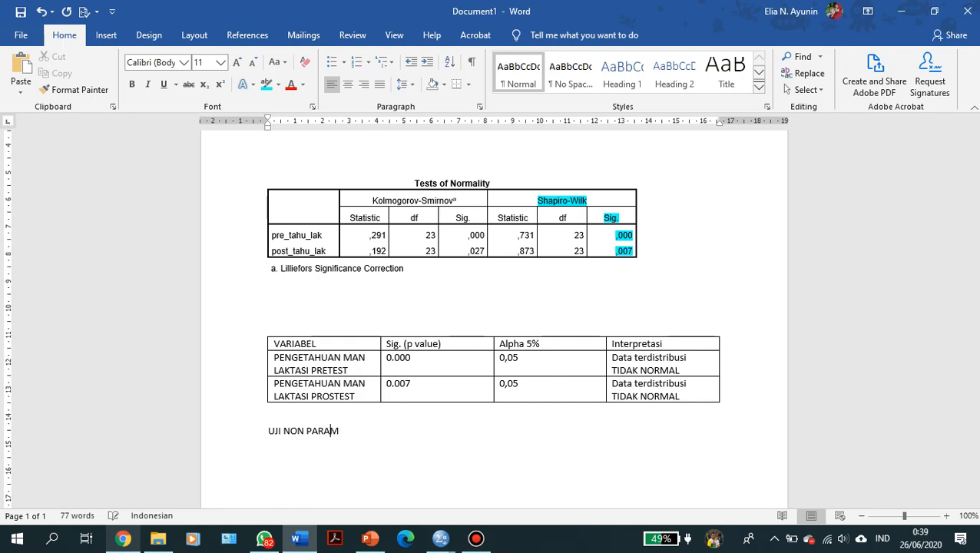
text(ETRI)
text(K --)
text(>)
text(UJI)
text( WI)
key(BackSpace)
text(IL)
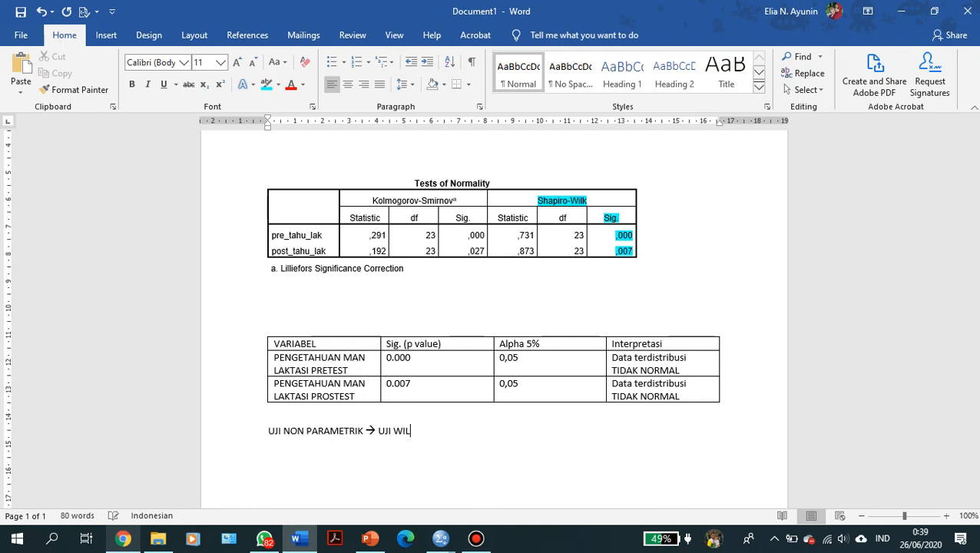
text(COXON)
Step: Highlight the whole UJI NON PARAMETRIK → UJI WILCOXON line in bright green and deselect it
key(shift+Home)
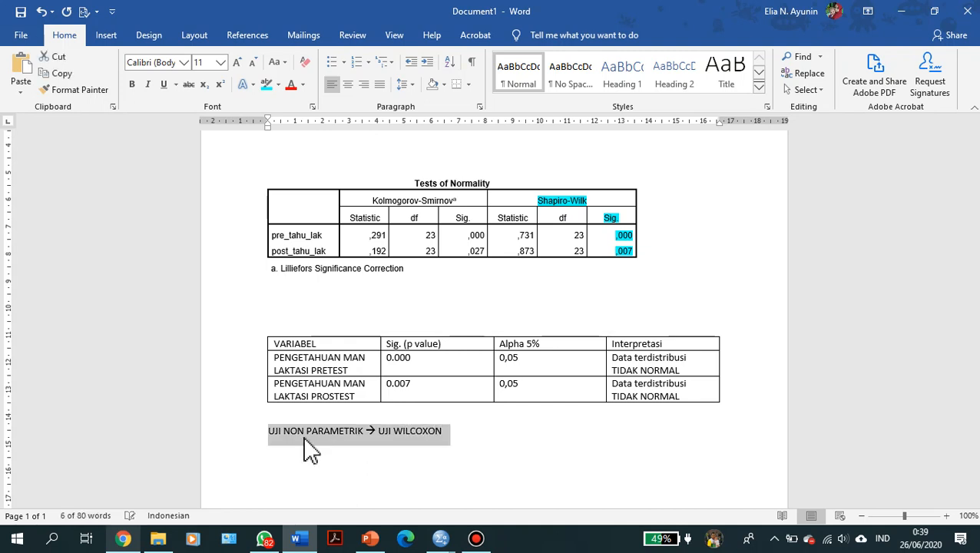
click(278, 85)
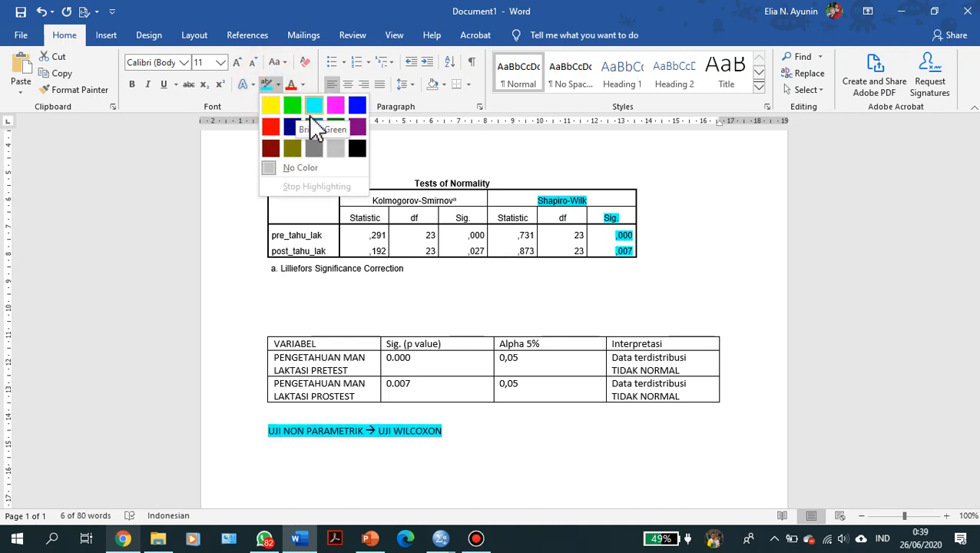
click(290, 104)
click(420, 389)
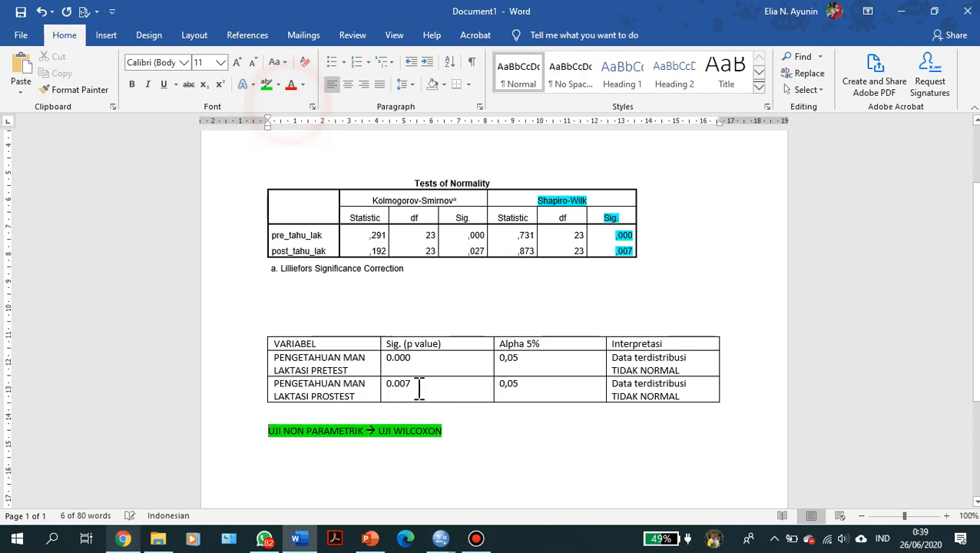
click(481, 444)
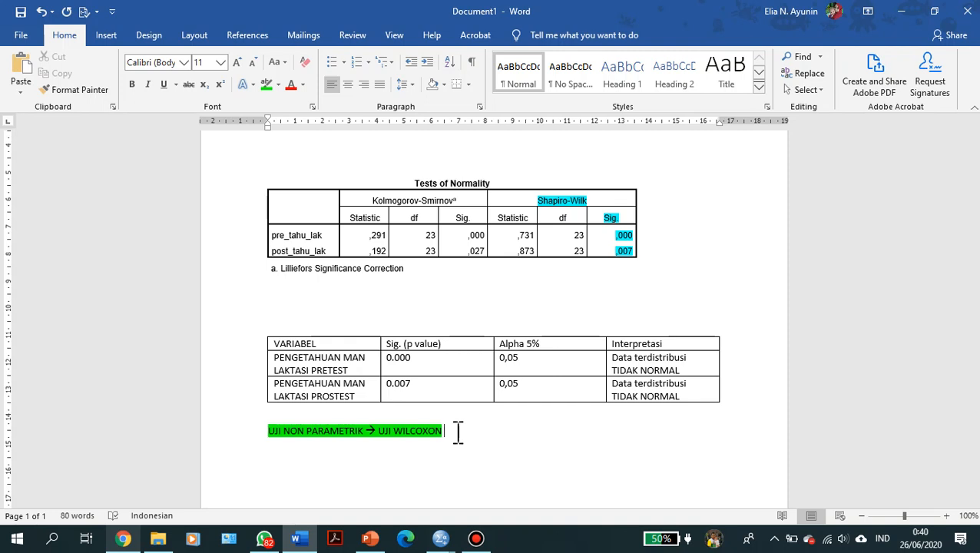
key(Return)
key(Return)
key(Return)
click(477, 539)
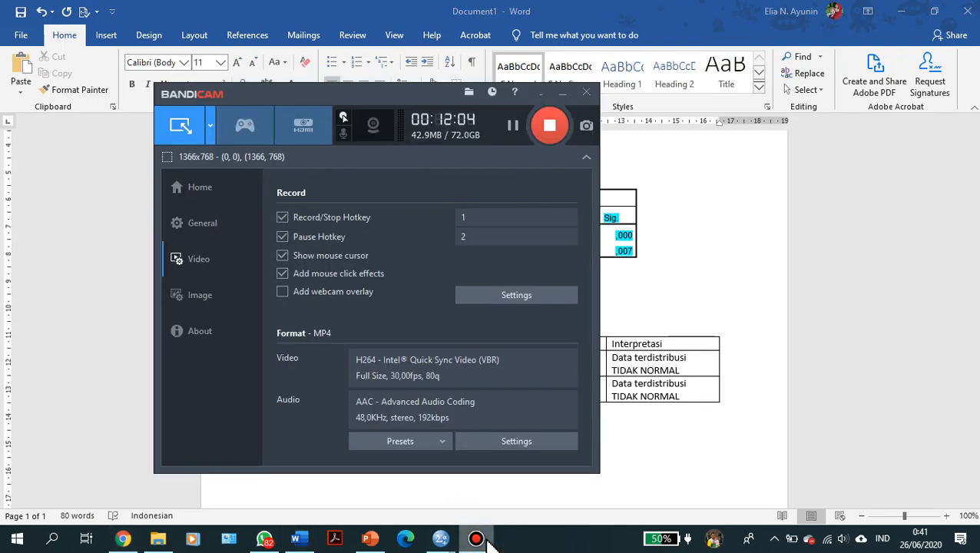